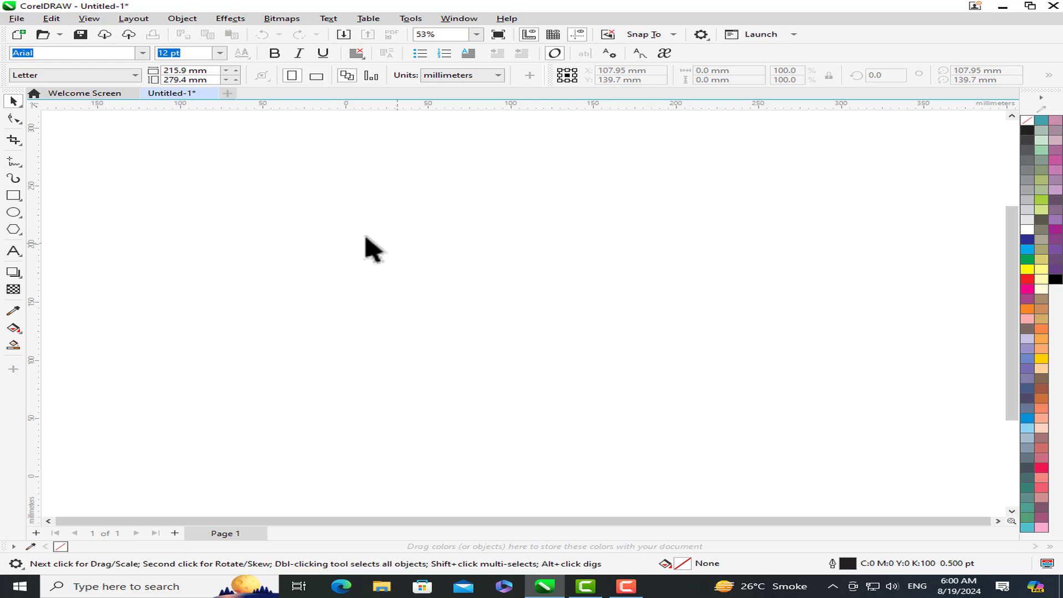
Step: Draw a rectangle and set its size to 25 mm wide by 150 mm high
click(14, 196)
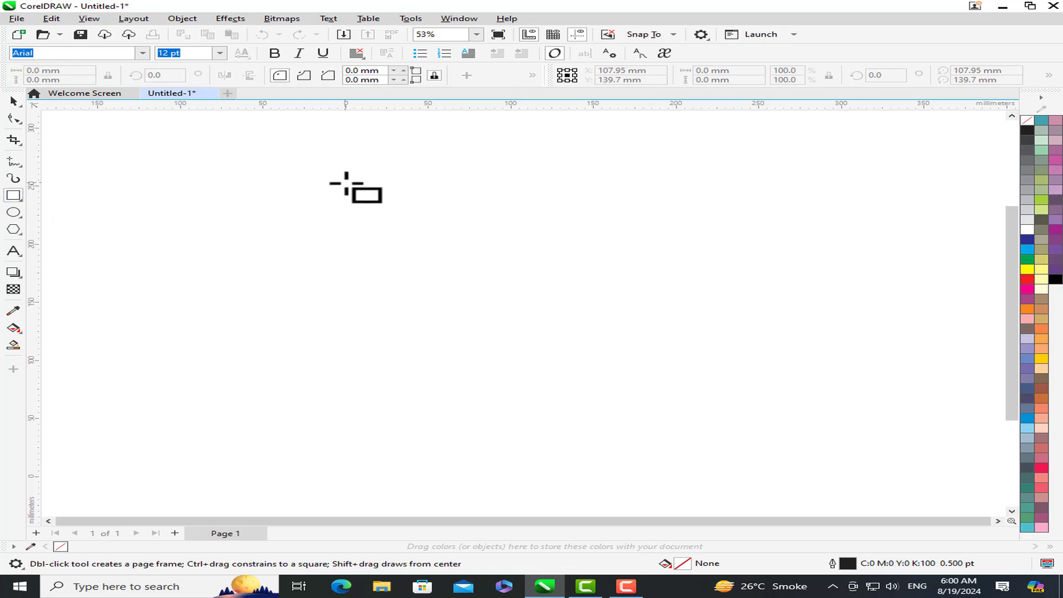
drag(343, 173, 466, 384)
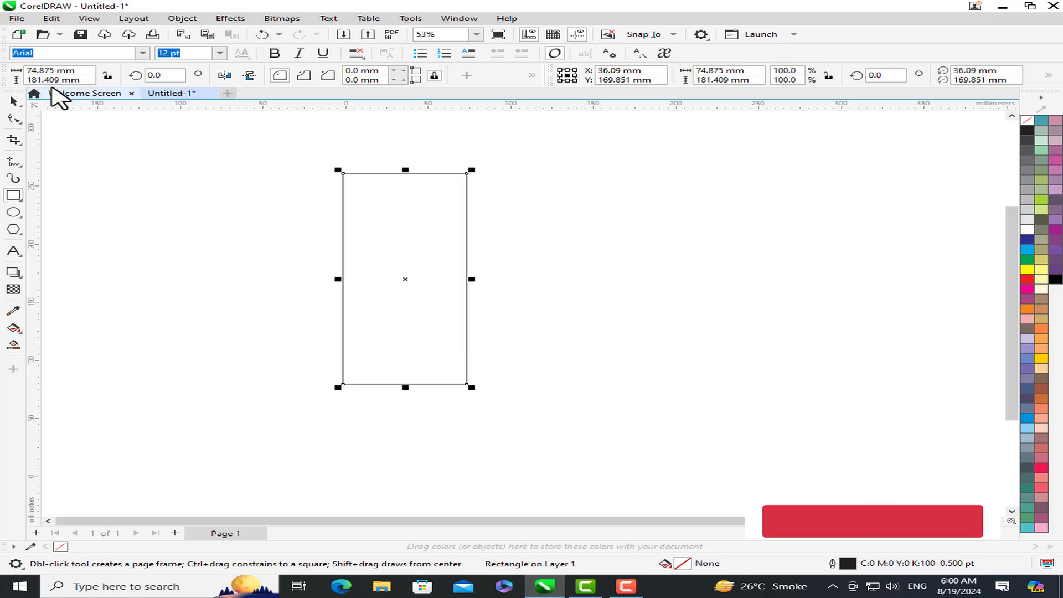
click(66, 71)
text(2)
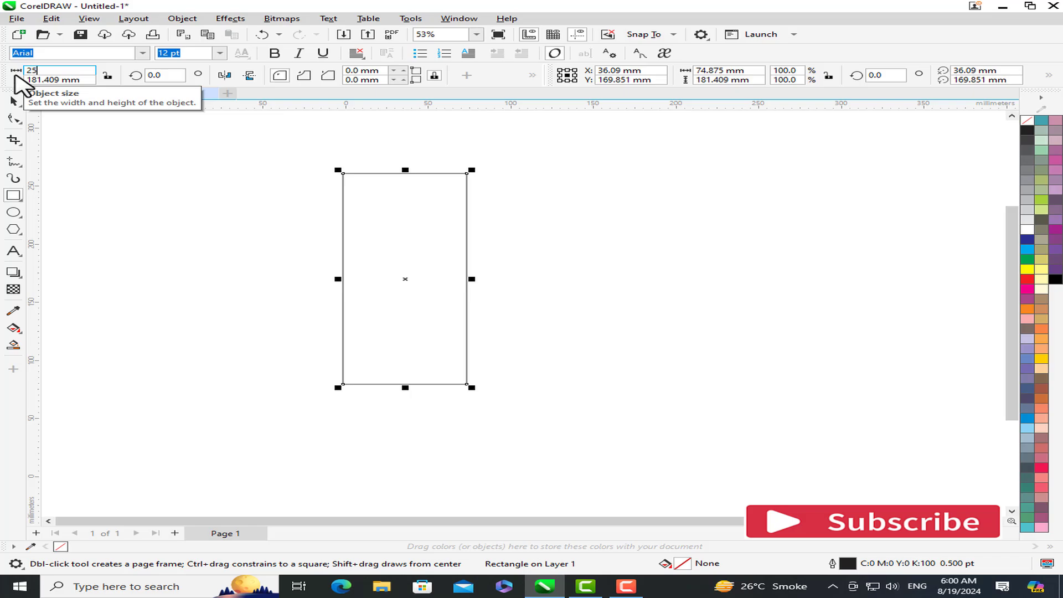
text(5)
key(Tab)
text(150)
key(Return)
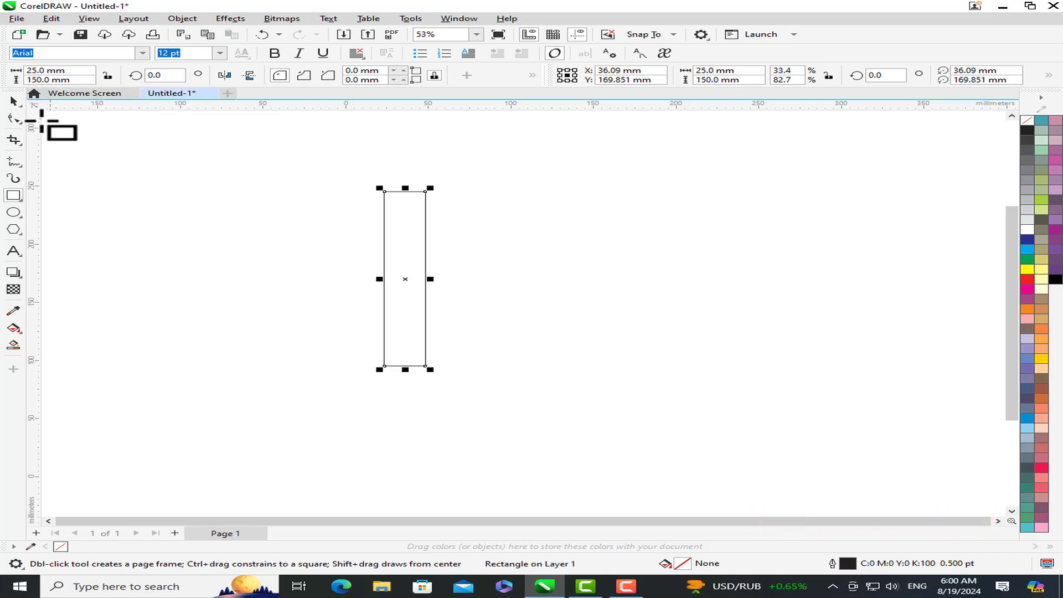
Step: Round the rectangle's corners to the full 12.5 mm radius by reshaping a corner node
click(15, 118)
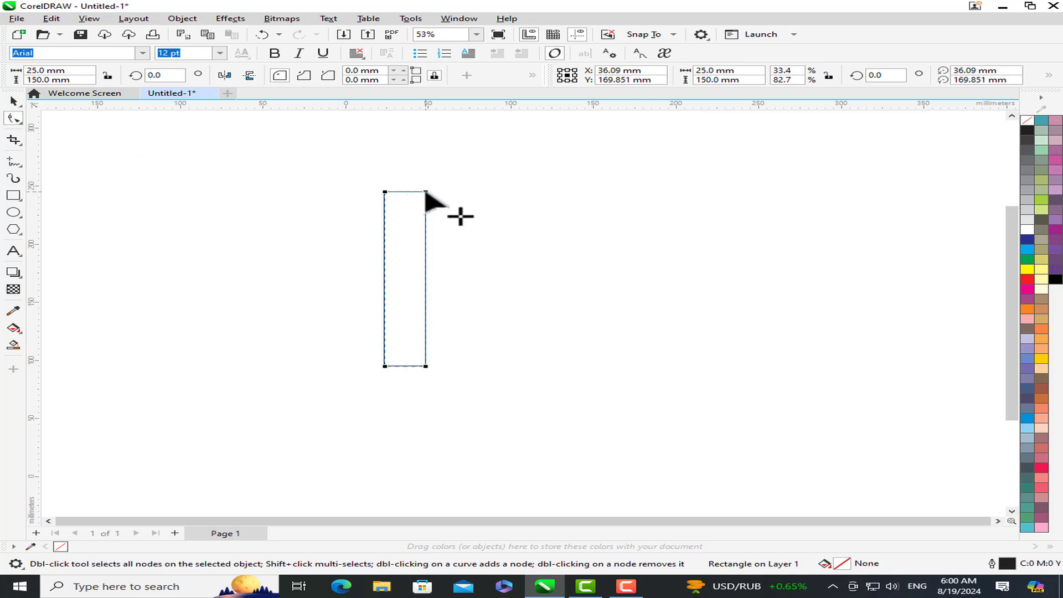
drag(425, 192, 423, 242)
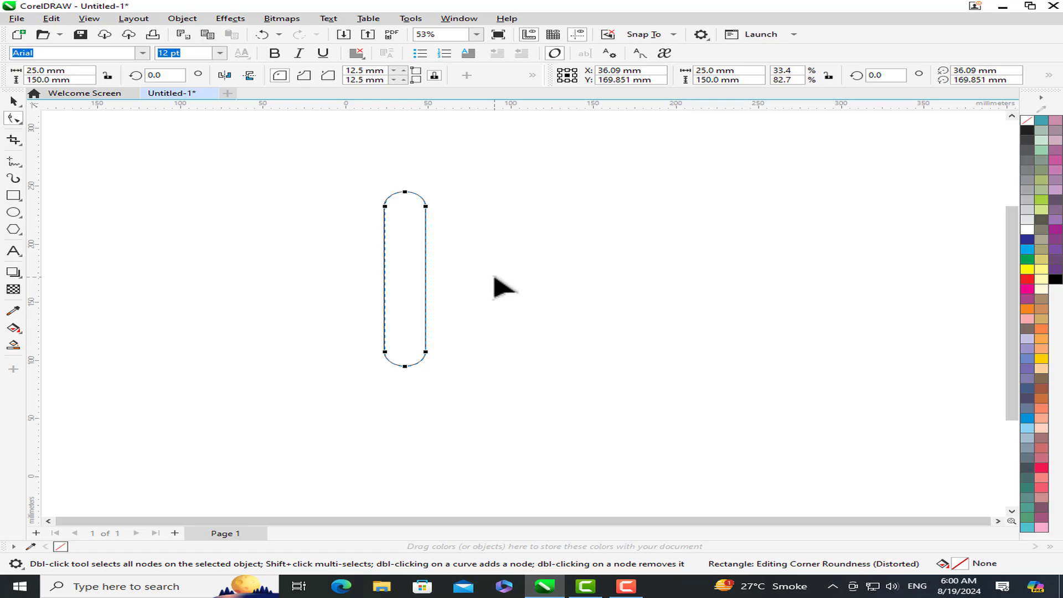
key(space)
Step: Apply an outside contour to the rounded rectangle with the Contour tool
click(21, 276)
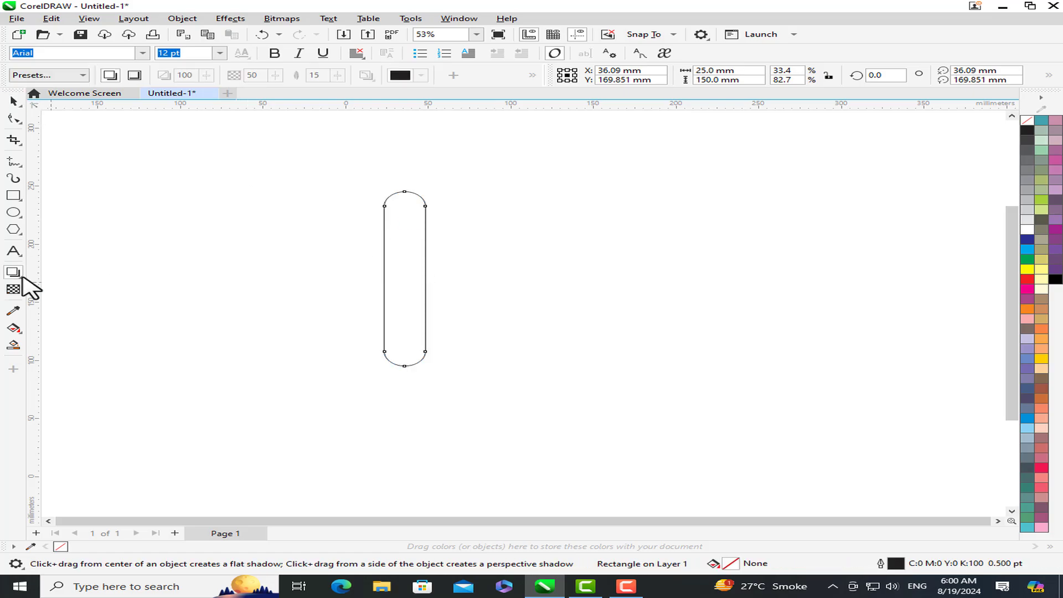
click(21, 277)
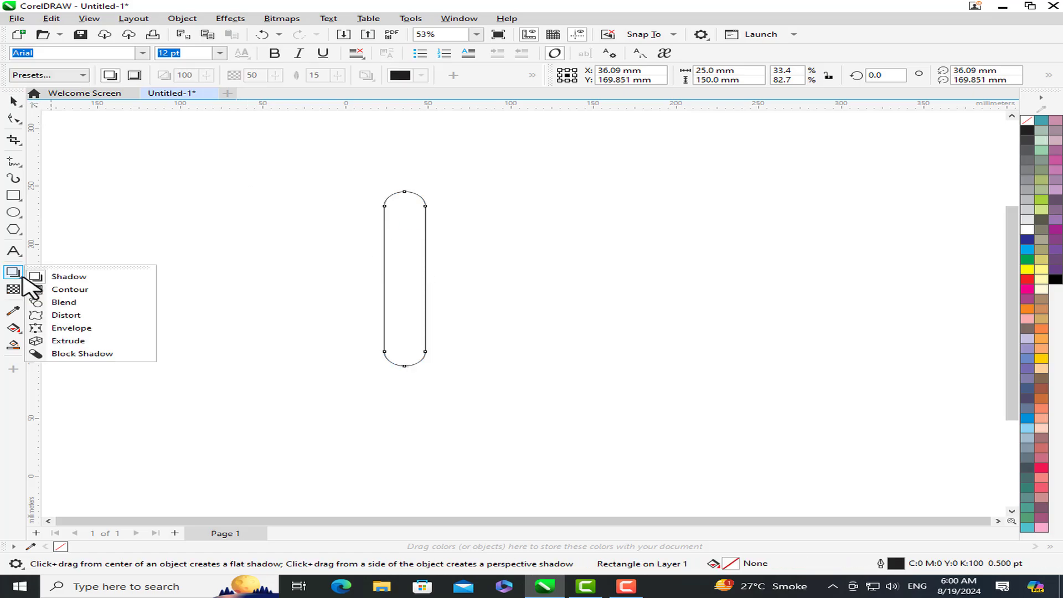
click(105, 290)
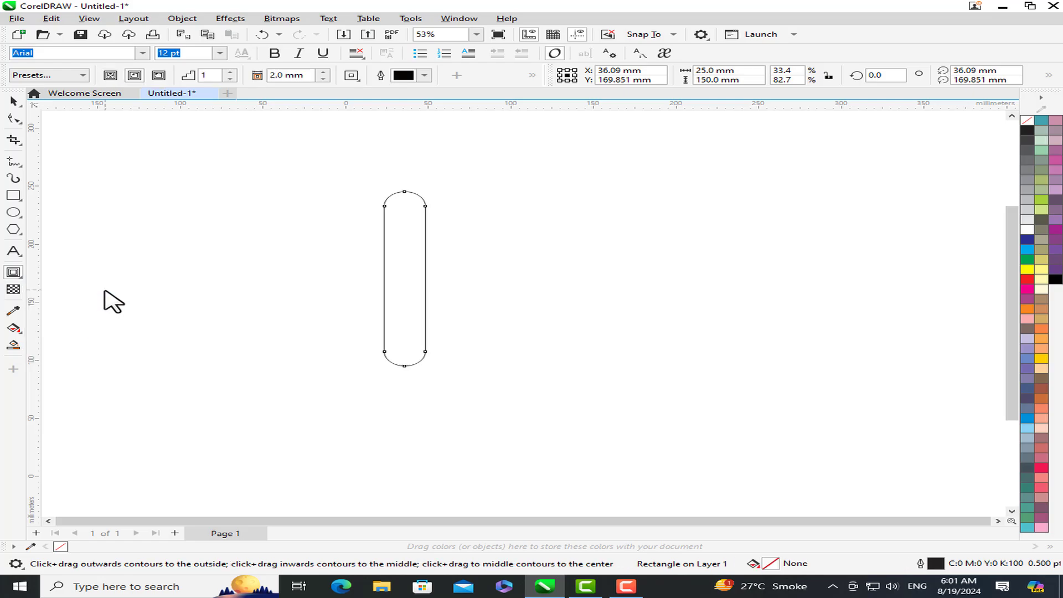
click(159, 75)
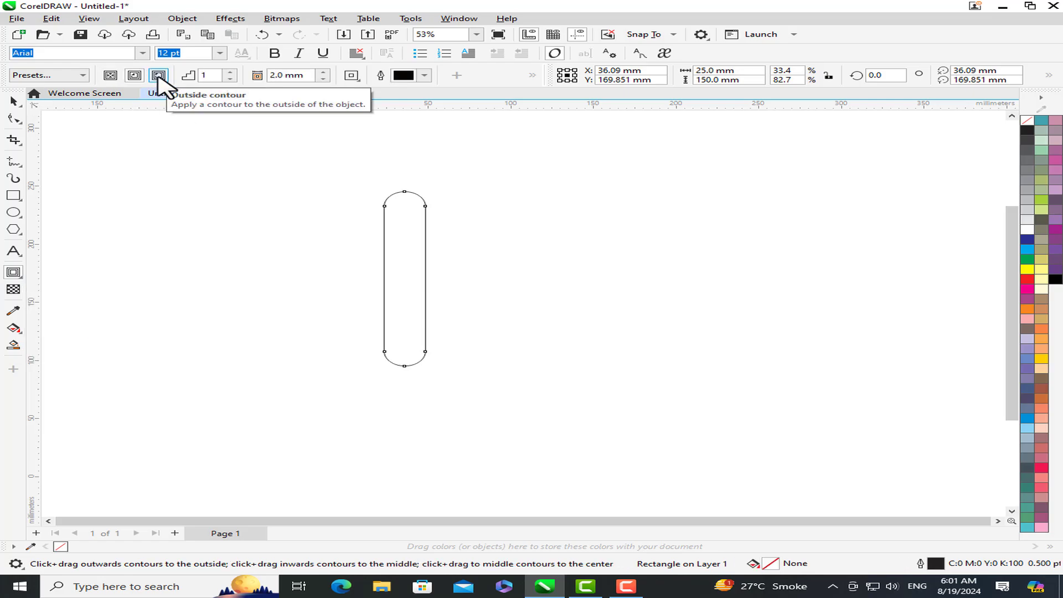
click(159, 75)
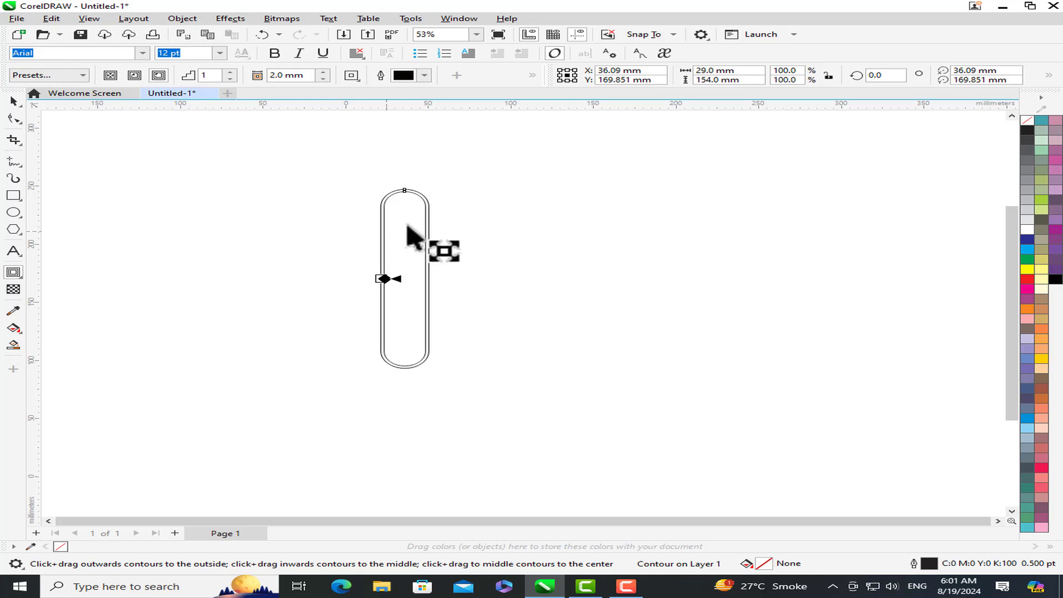
Step: Set the contour to 3 steps with a 10 mm offset
click(230, 71)
click(230, 72)
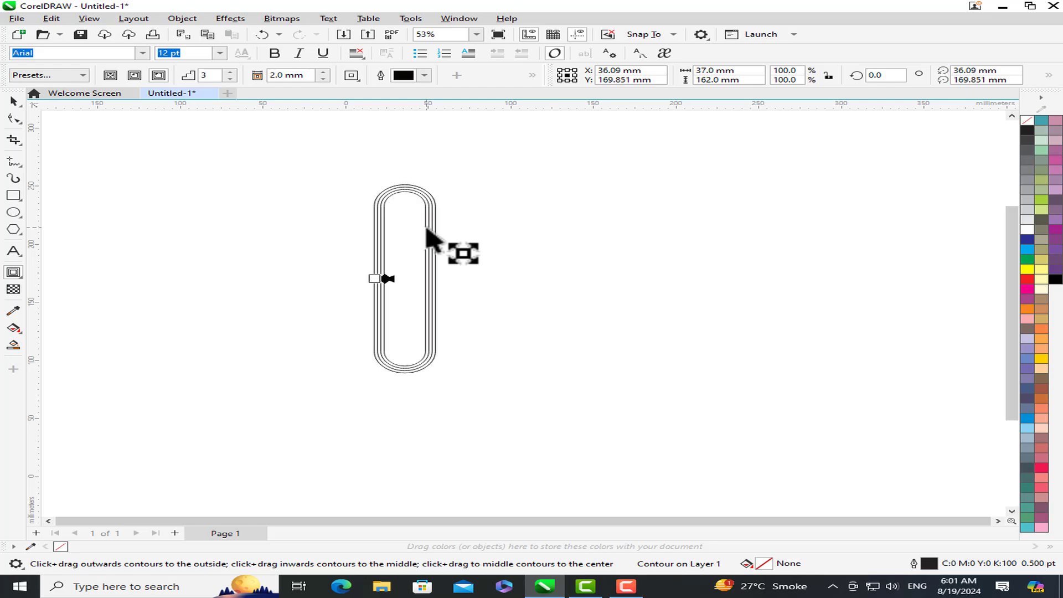
double_click(276, 76)
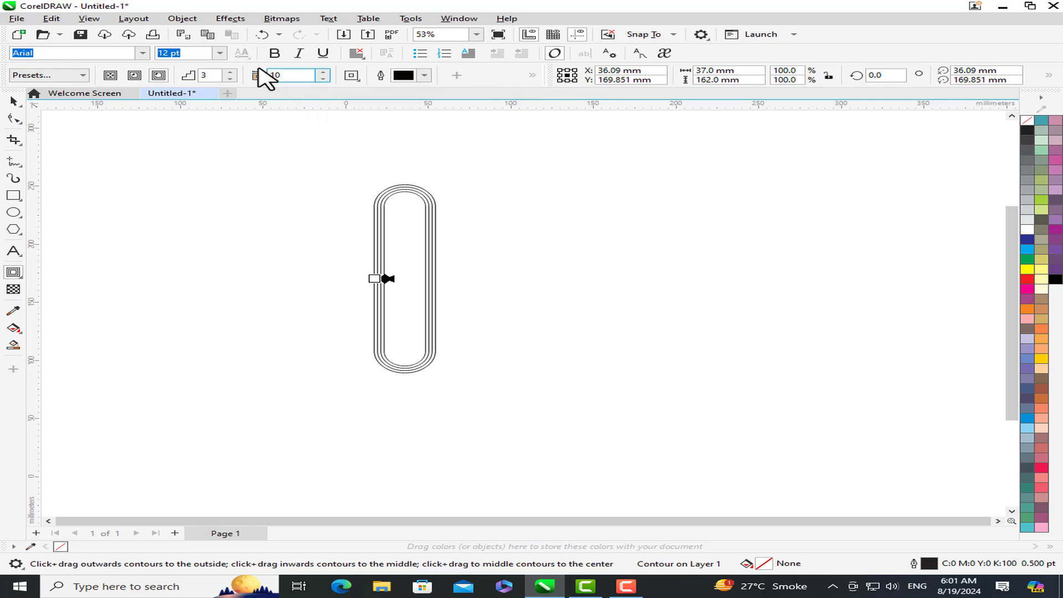
text(10)
key(Return)
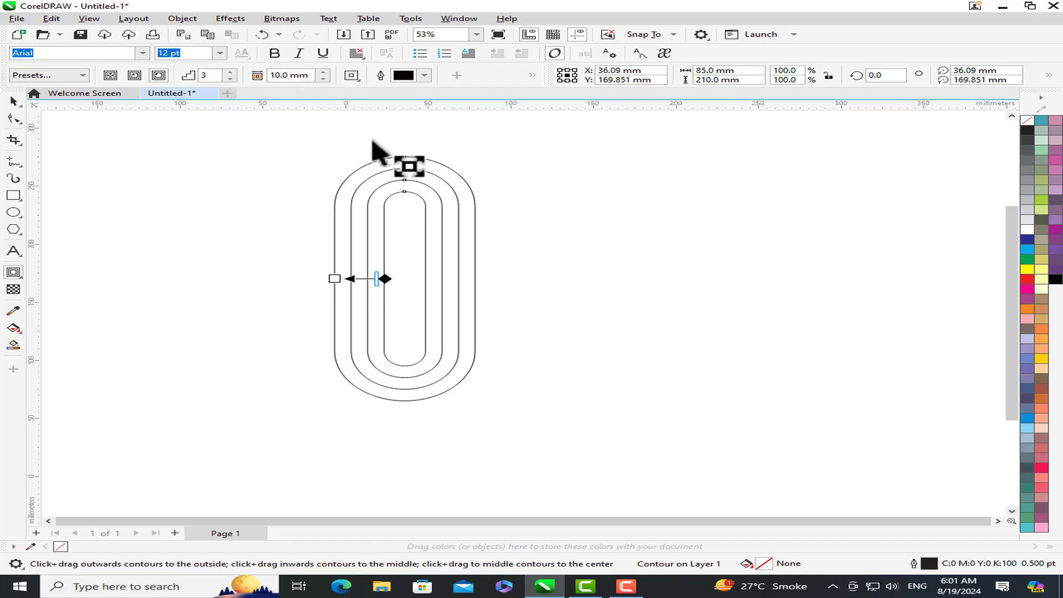
Step: Break the contour group apart into separate outlines
click(13, 101)
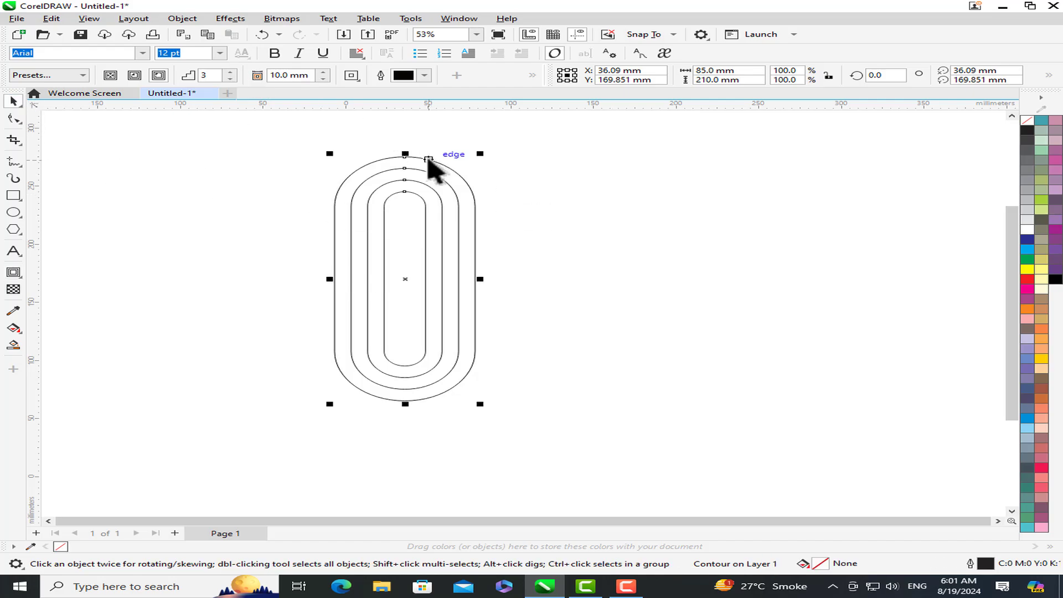
right_click(428, 160)
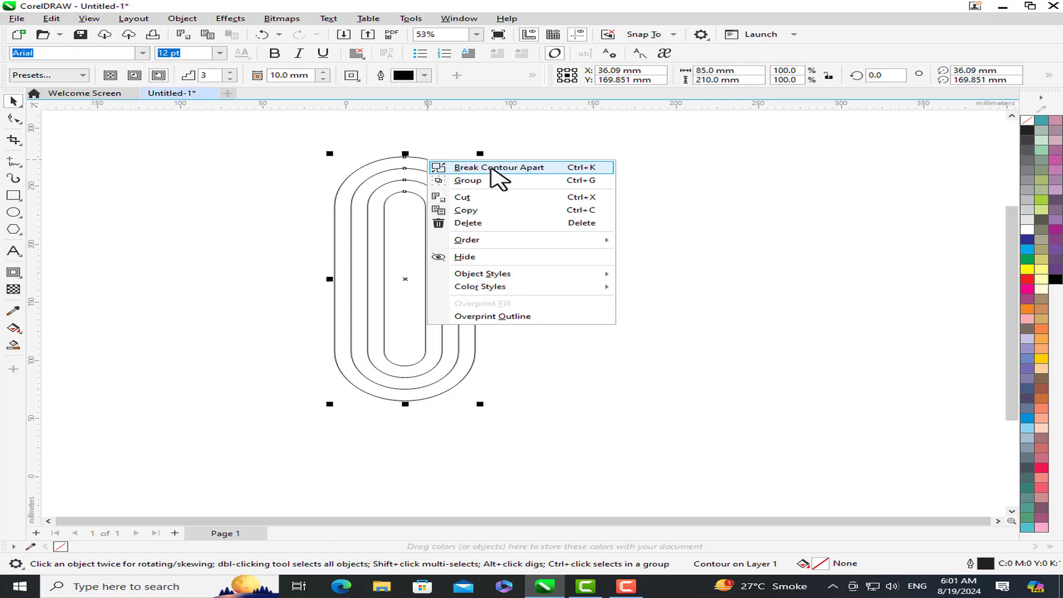
click(491, 168)
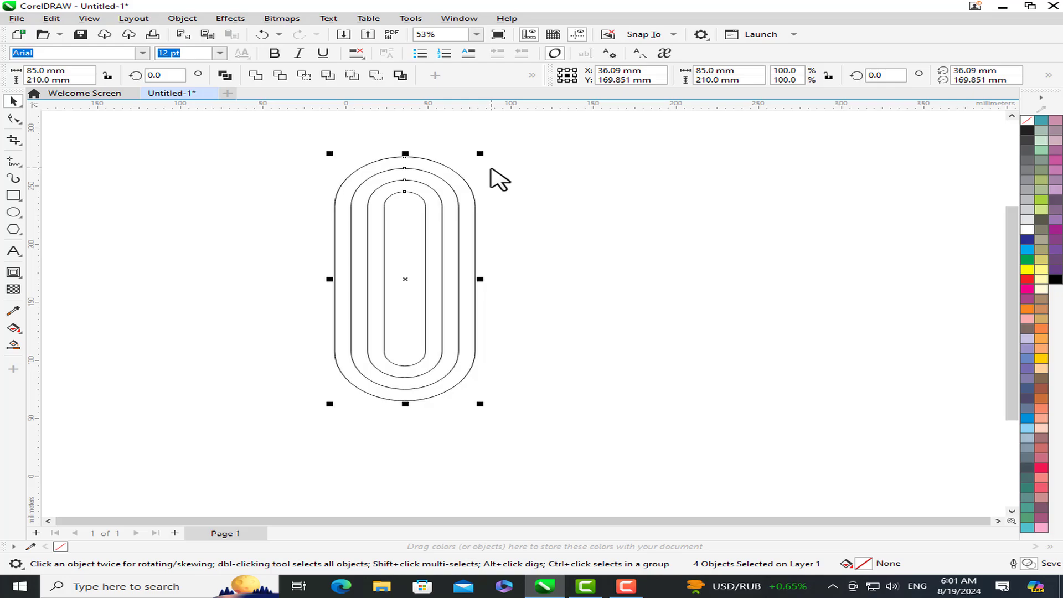
Step: Break all four nested outlines at their topmost nodes
key(F10)
drag(394, 140, 422, 208)
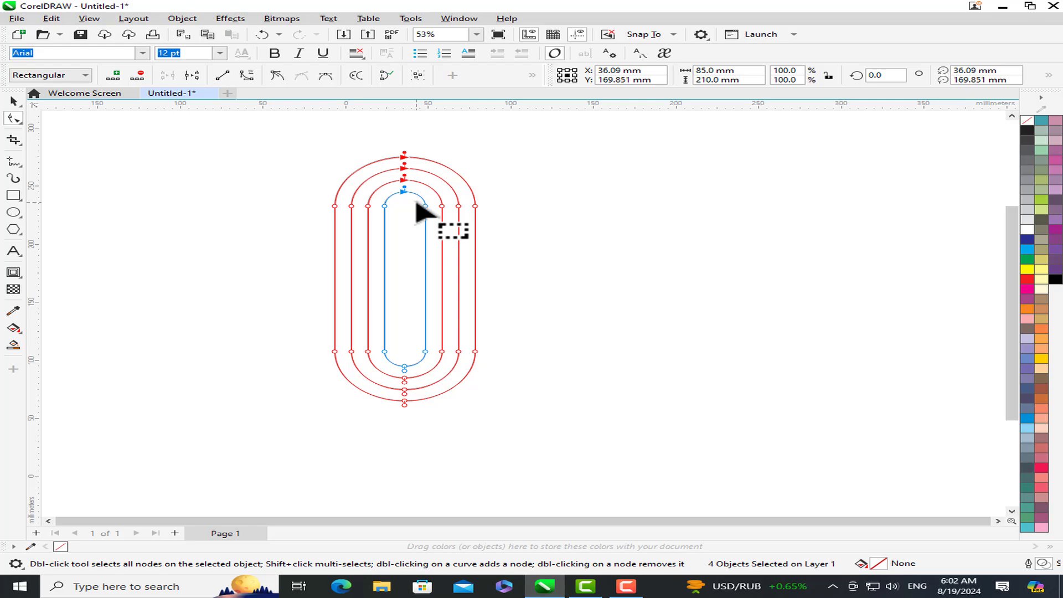
click(194, 77)
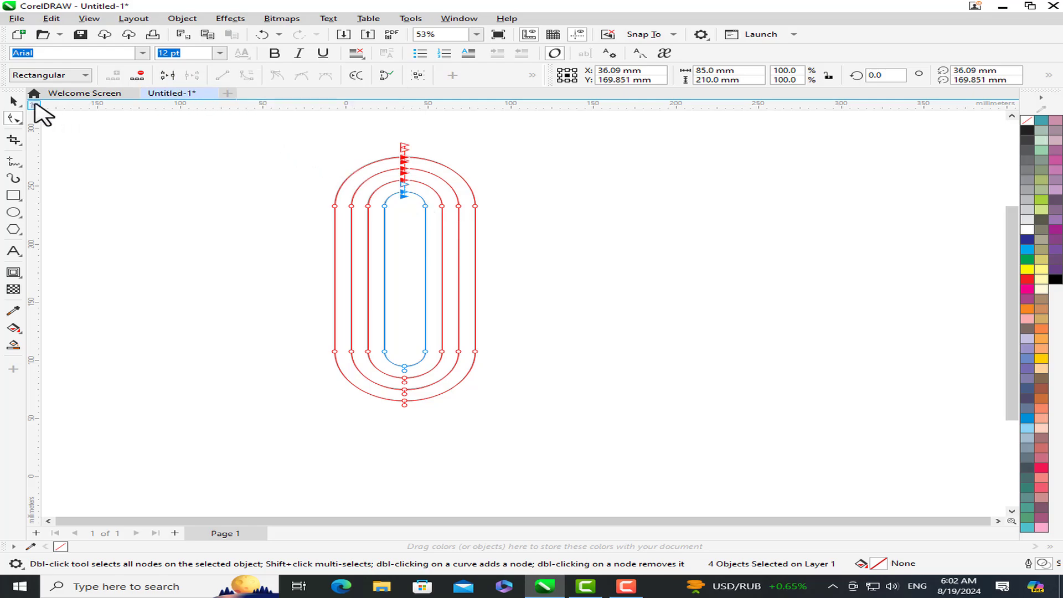
click(13, 102)
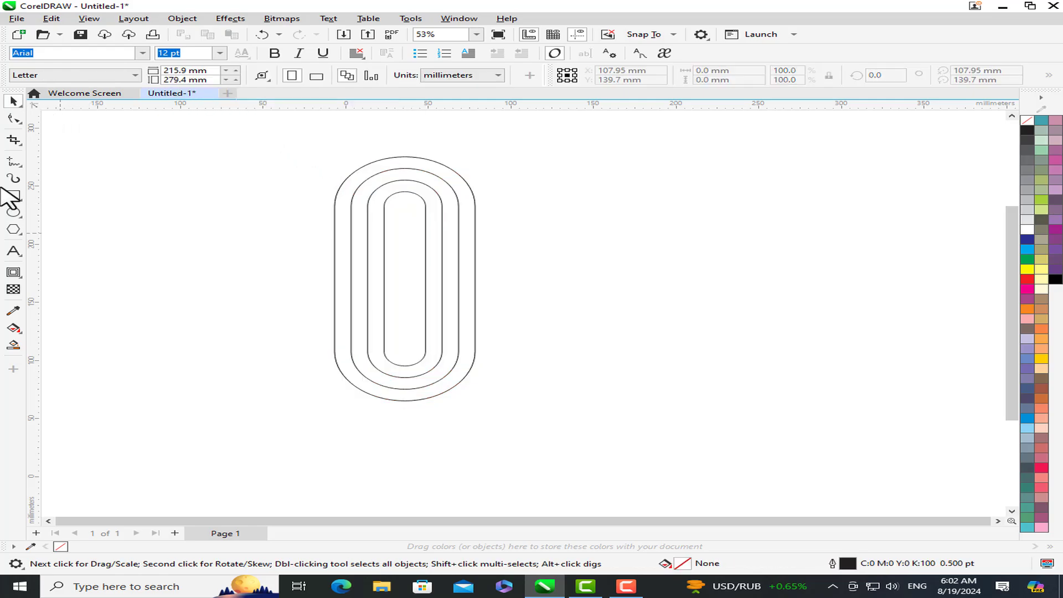
Step: Draw a straight 85 mm horizontal line across the outlines between the outermost shape's two lower side nodes
click(13, 162)
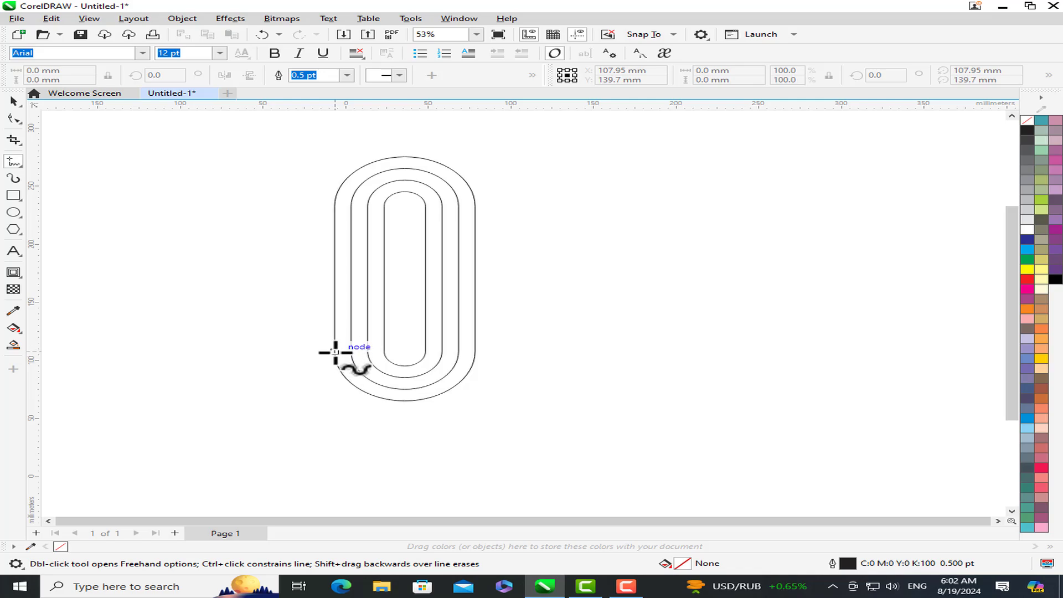
click(335, 353)
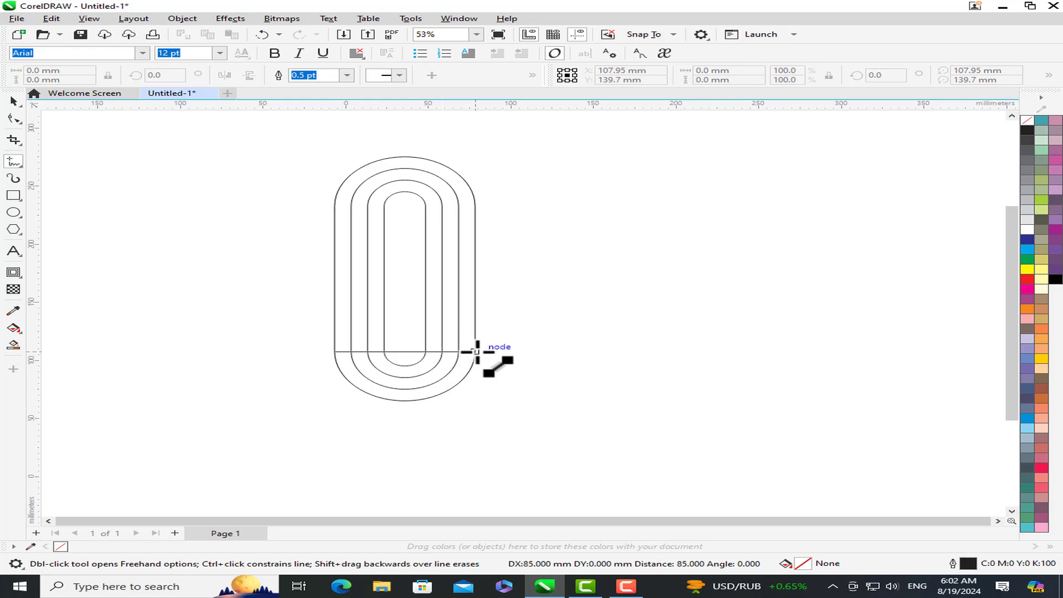
click(476, 351)
key(space)
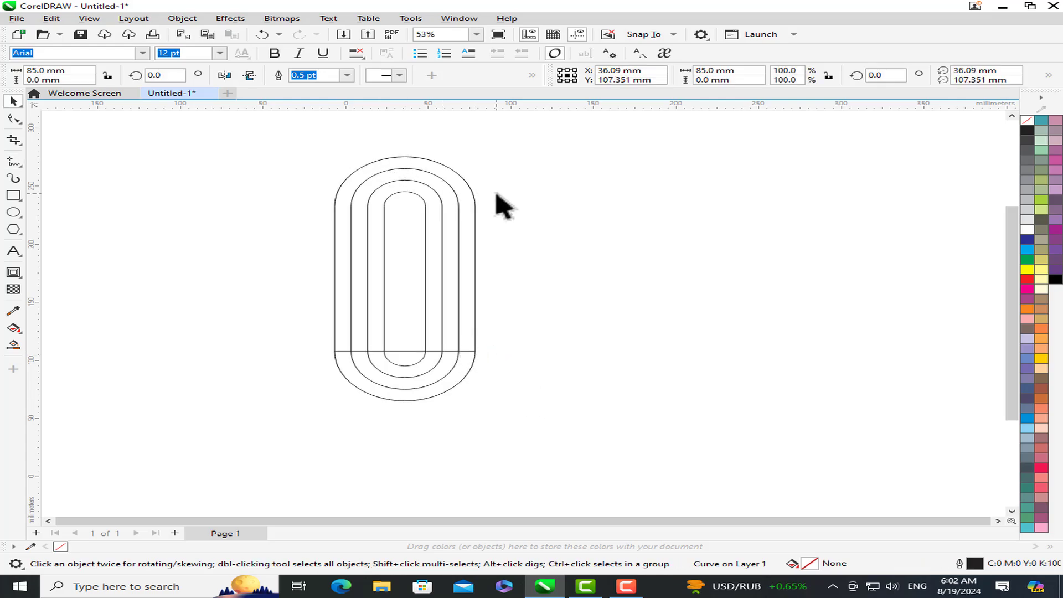
Step: Rotate all the outlines and the line together by 45 degrees and add a horizontally mirrored copy over them
click(496, 194)
drag(276, 140, 515, 427)
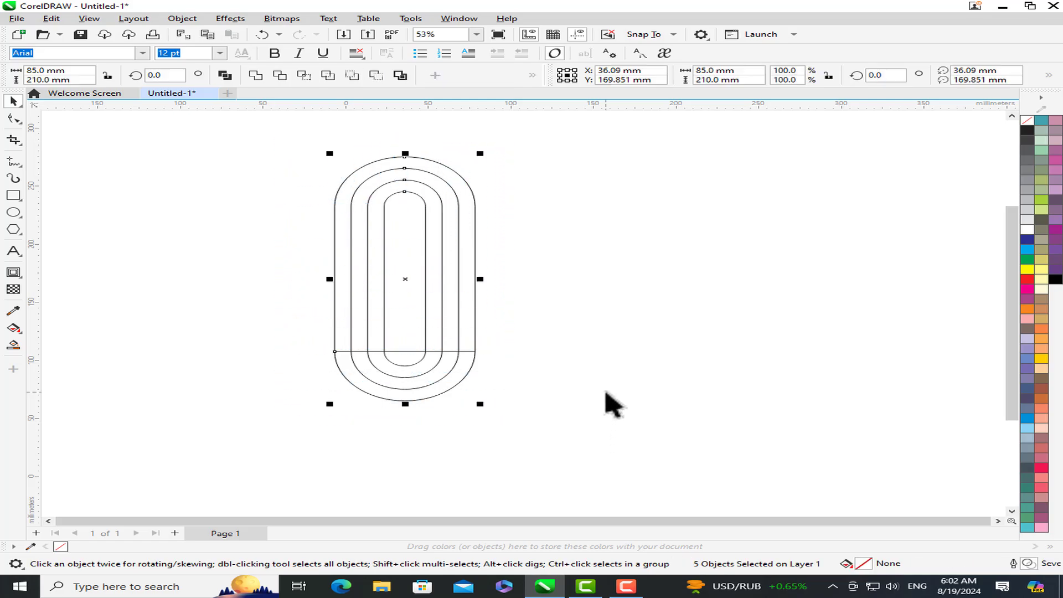
double_click(181, 76)
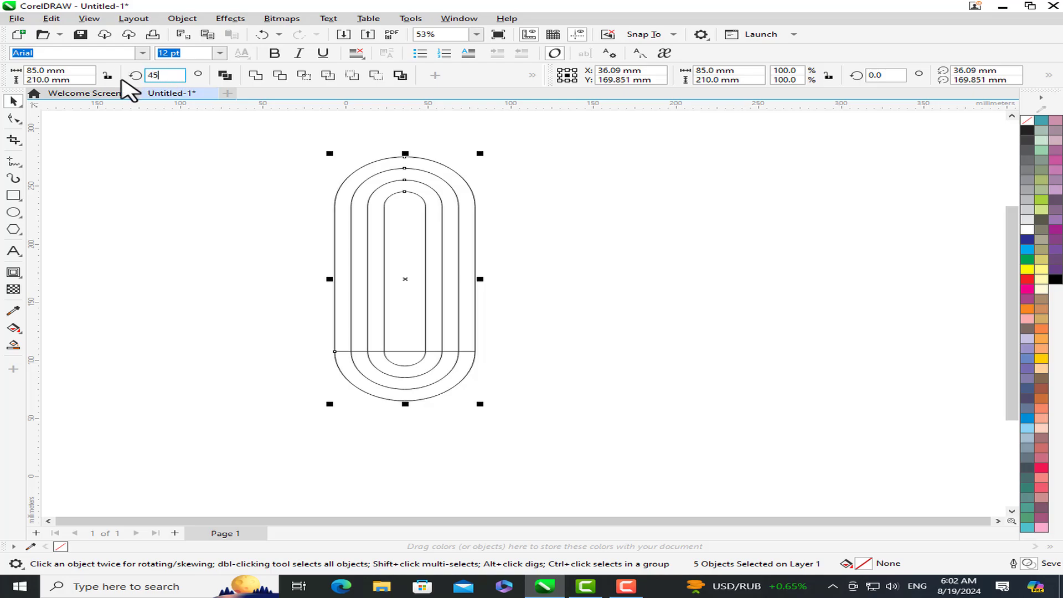
key(Return)
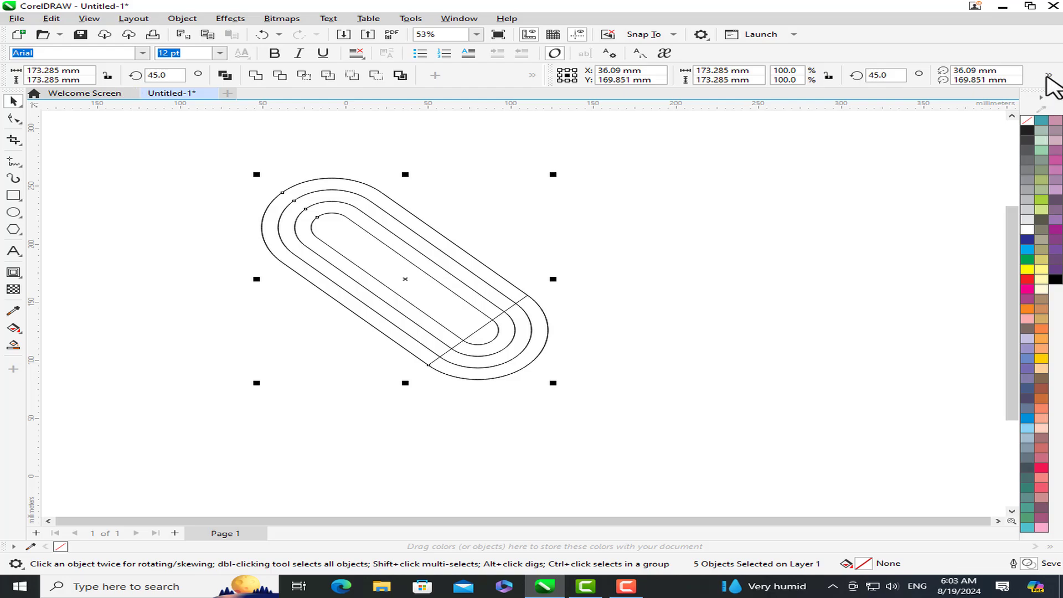
click(1048, 76)
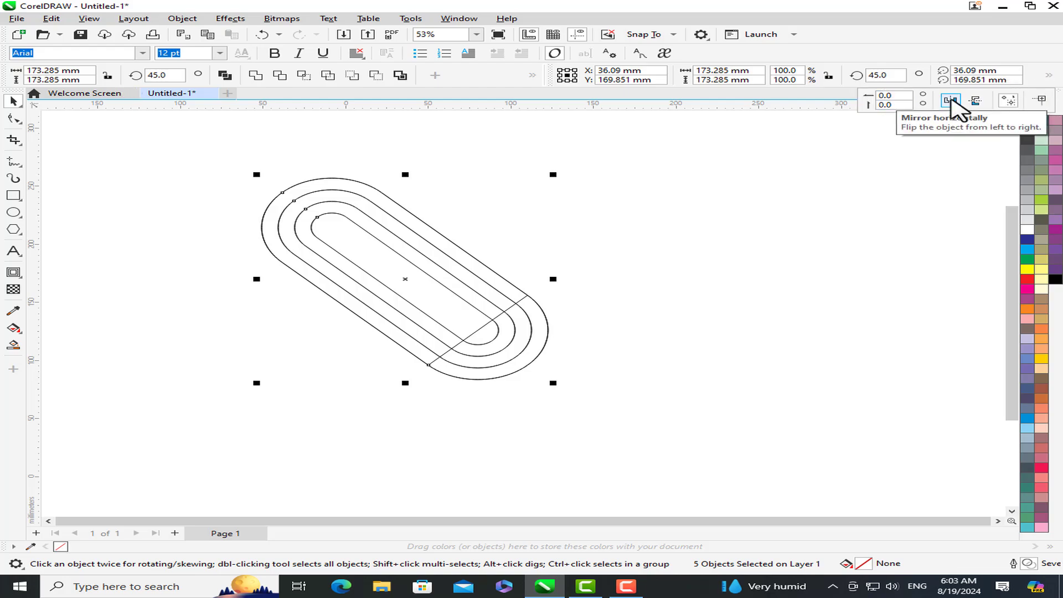
click(951, 101)
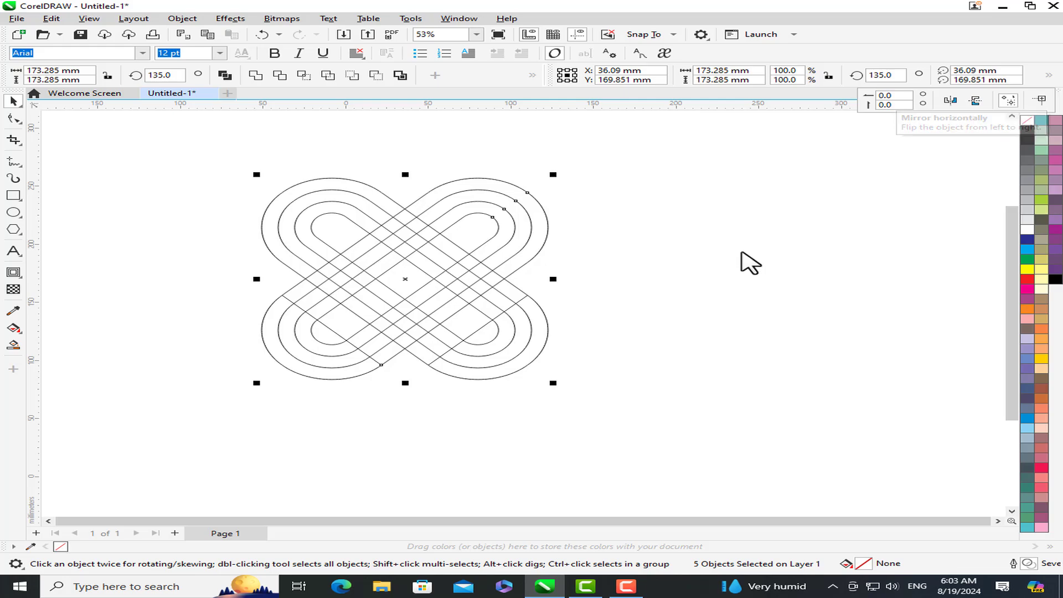
Step: Weld both crossing sets of outlines and lines into a single curve
drag(176, 142, 610, 425)
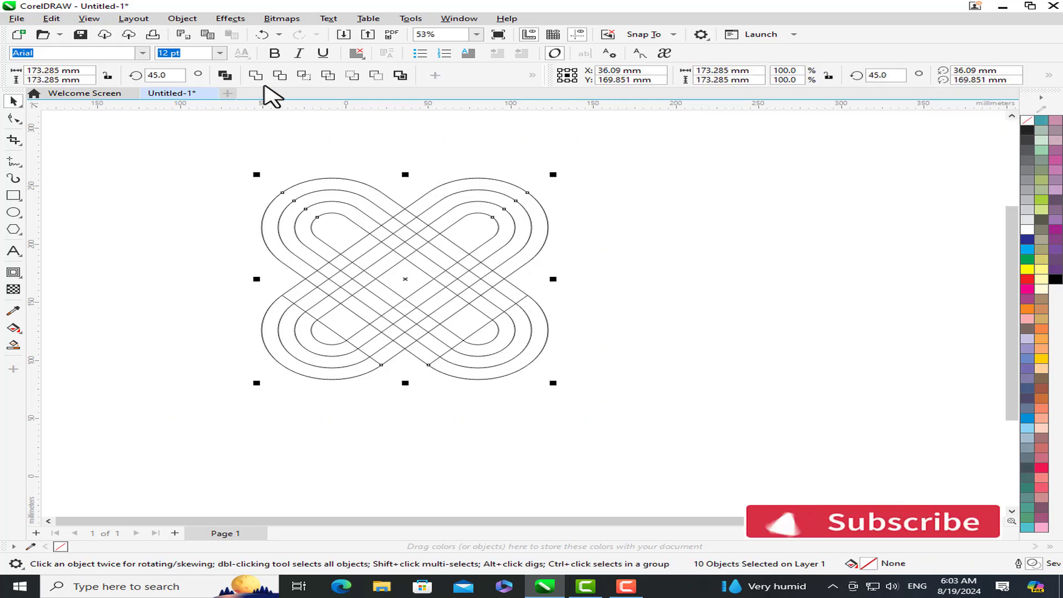
click(256, 75)
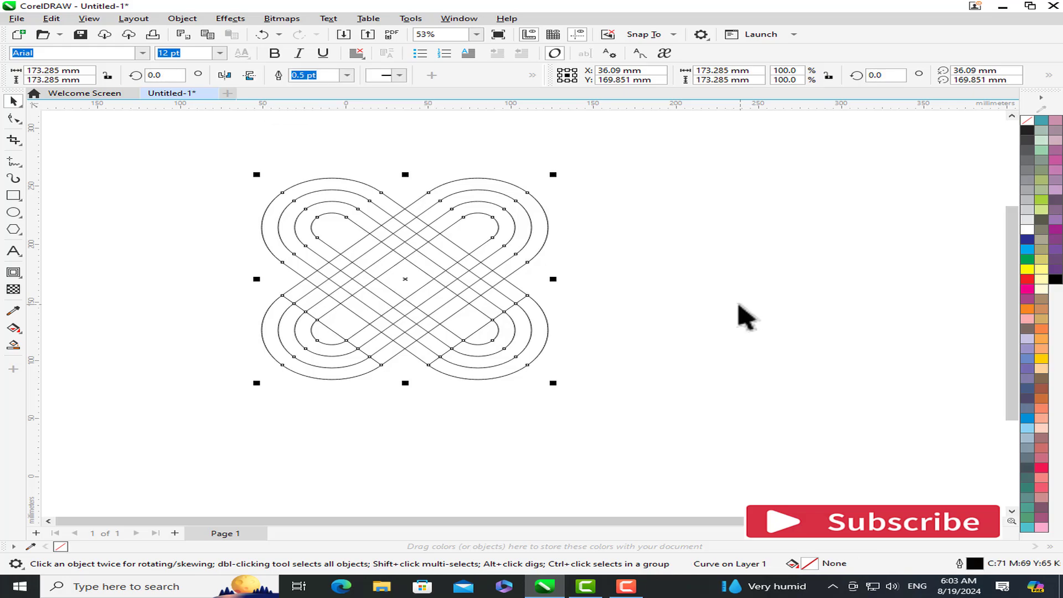
click(655, 304)
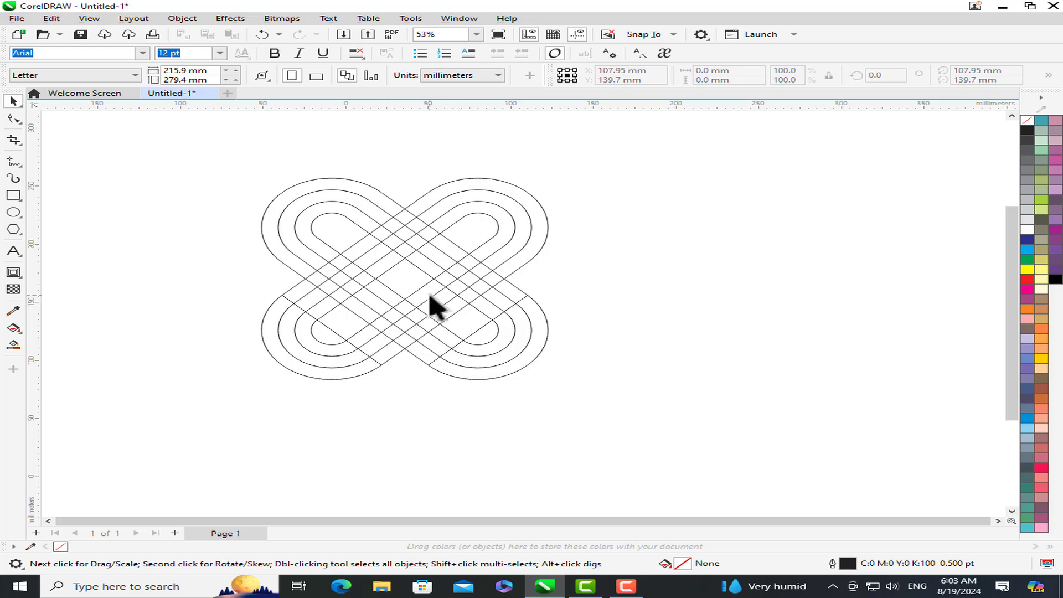
Step: Delete the overlapping segments at the crossings with Virtual Segment Delete so the bands weave over and under each other
click(15, 140)
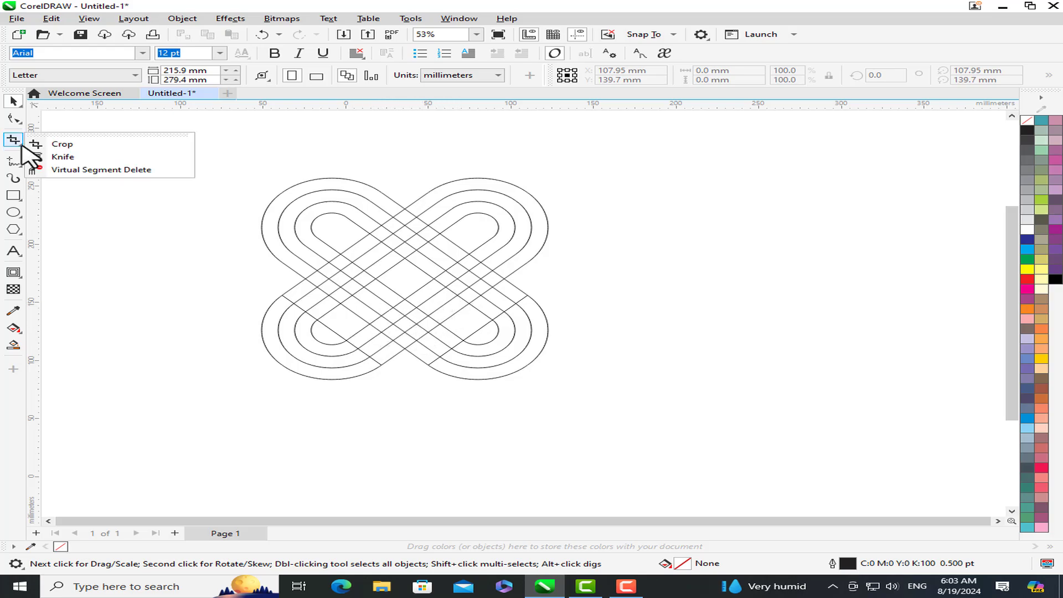
click(121, 170)
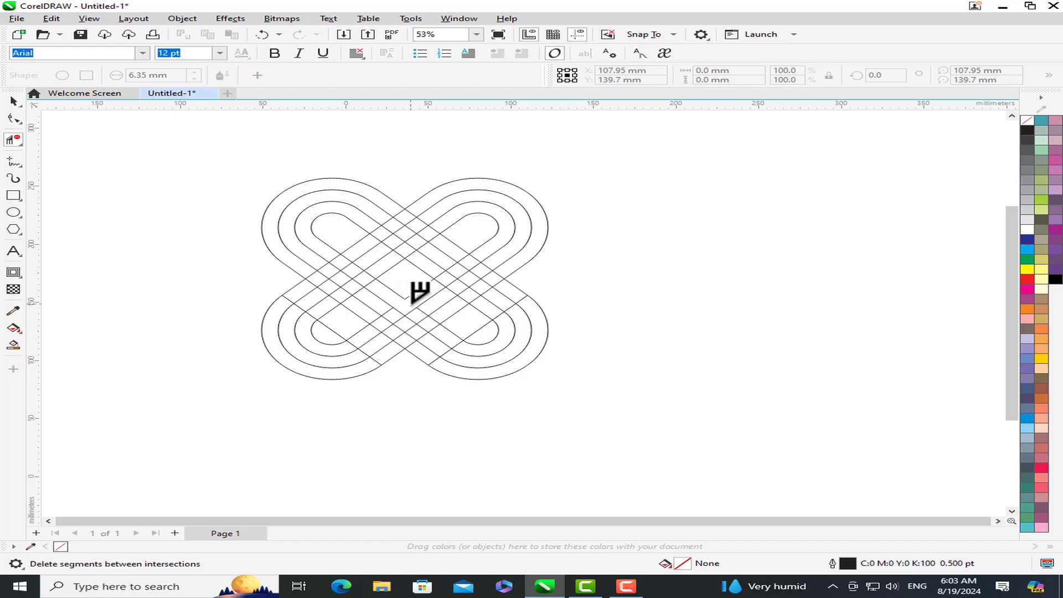
click(394, 304)
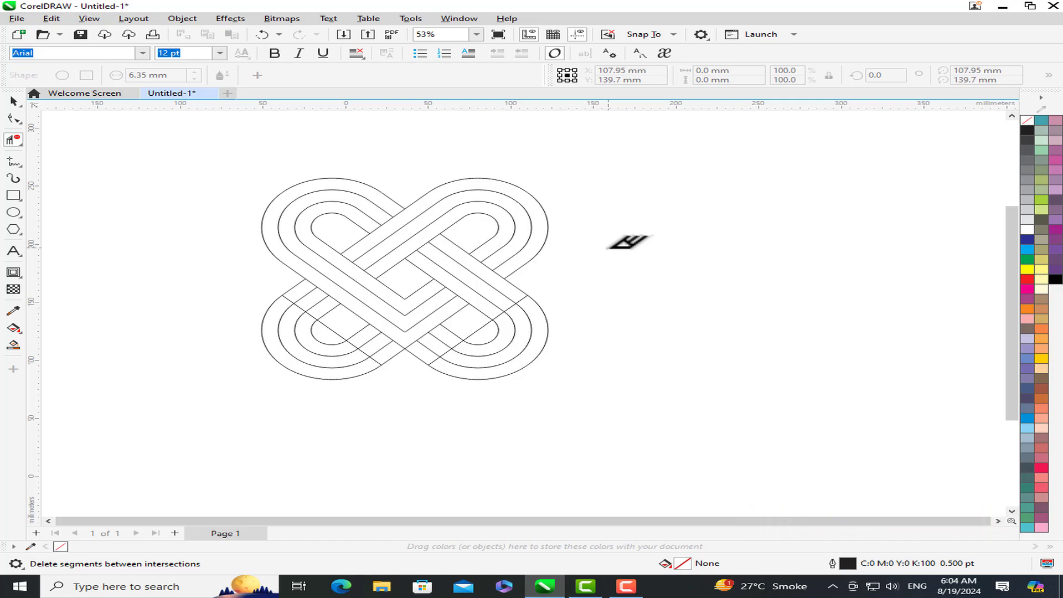
click(13, 101)
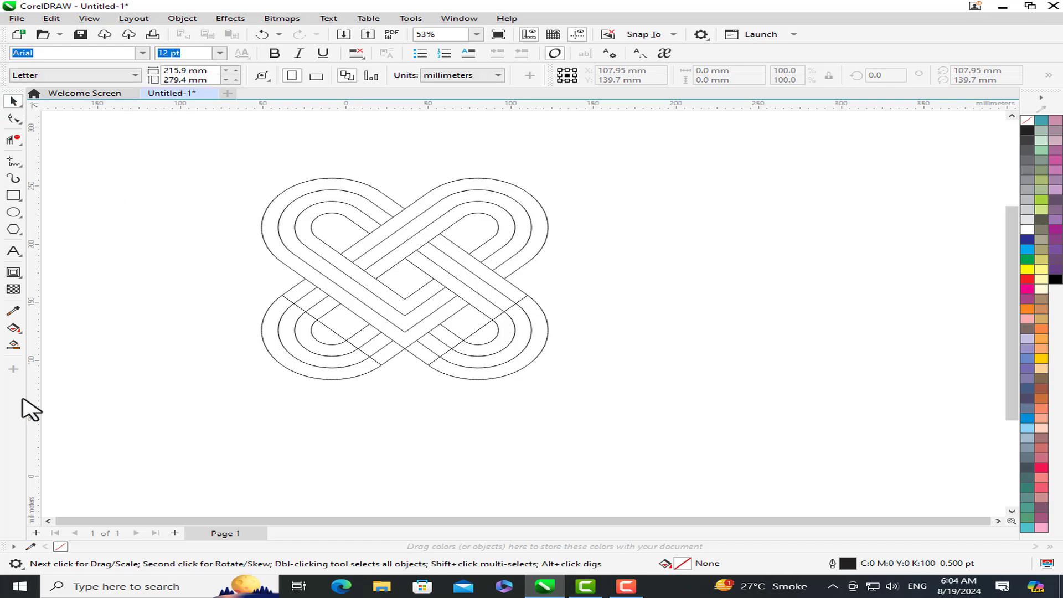
Step: Create filled shapes from the four outermost band segments with Smart Fill, using a grey fill and a 0.75 pt black outline
click(14, 345)
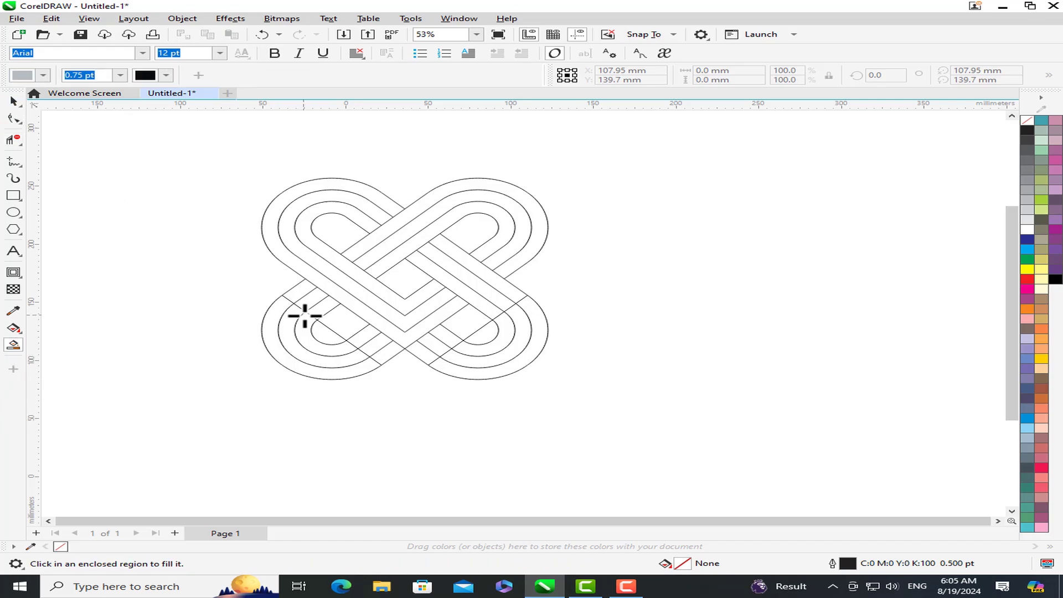
click(517, 188)
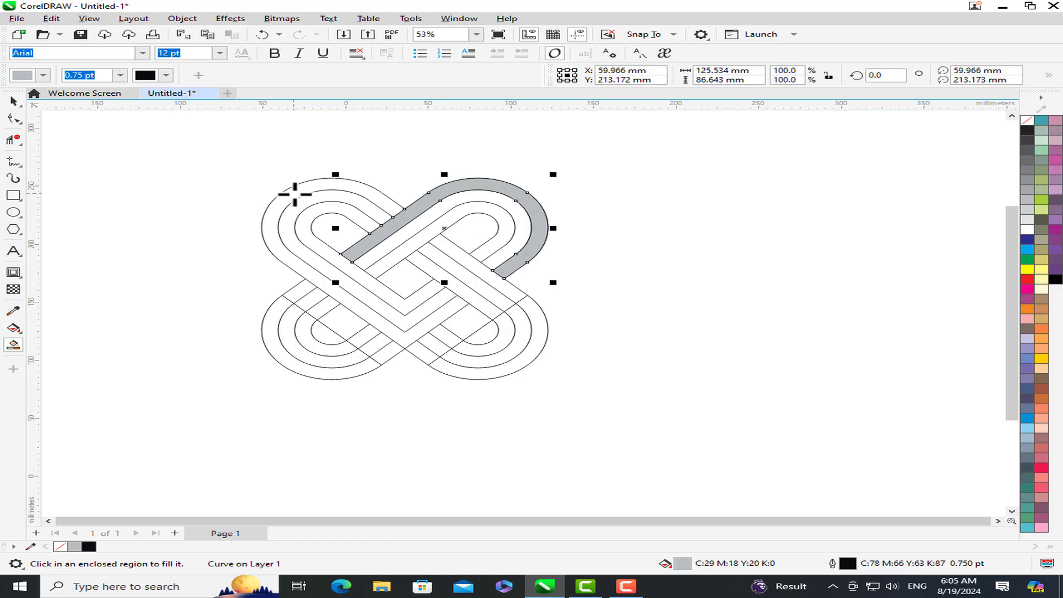
click(294, 194)
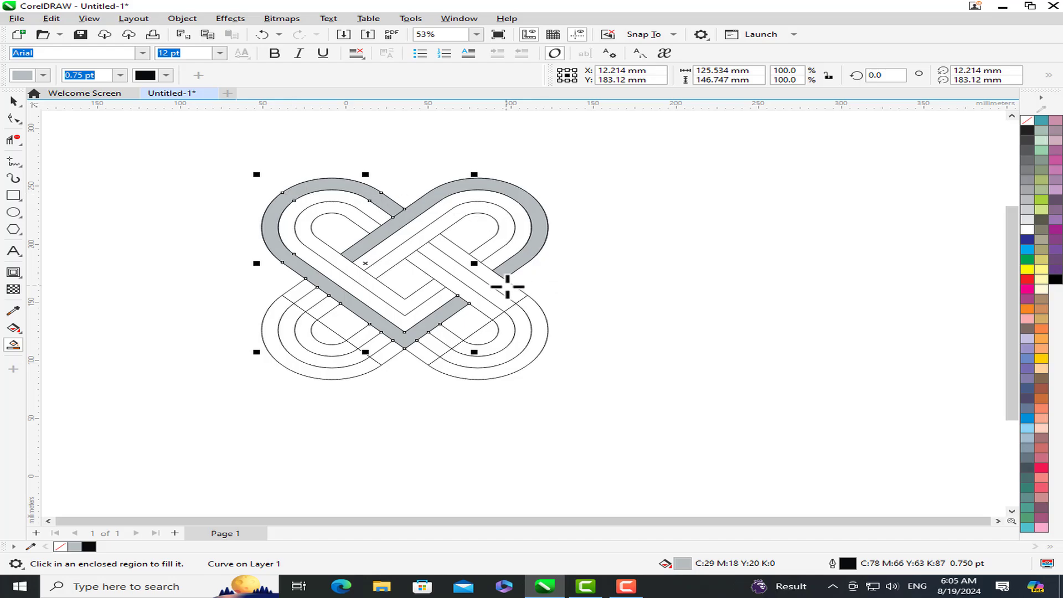
click(522, 294)
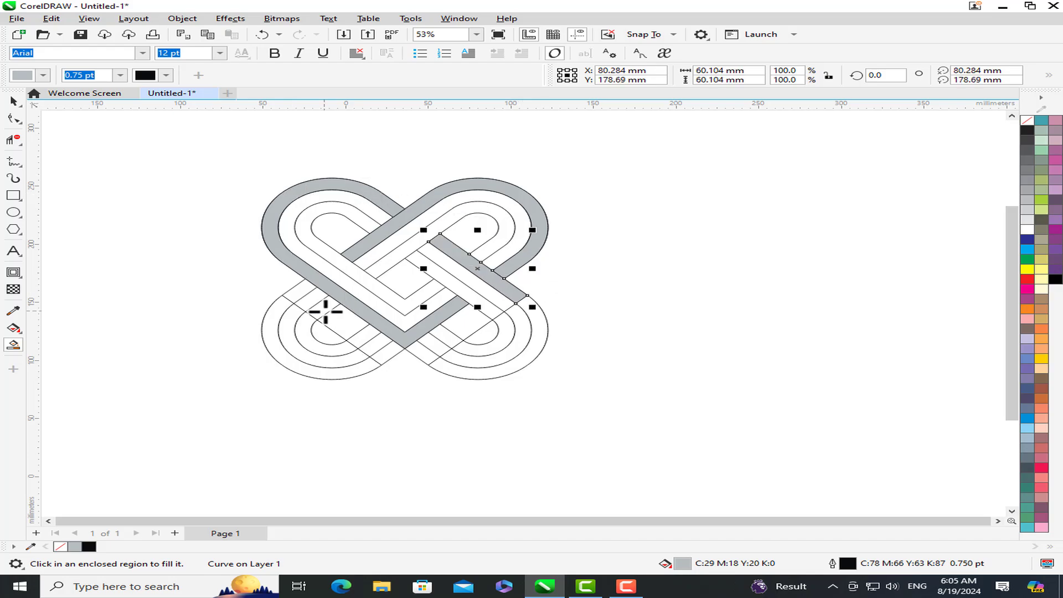
click(299, 291)
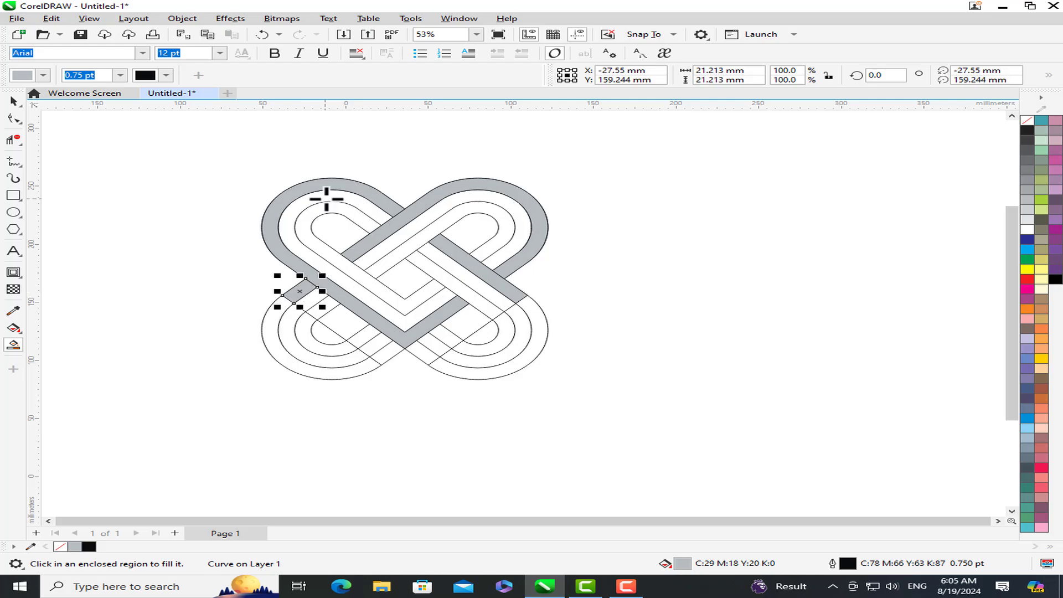
Step: Smart-fill the middle and inner band segments of both loops, the lower-left end's middle strip and the crossing diagonal
click(327, 199)
click(508, 200)
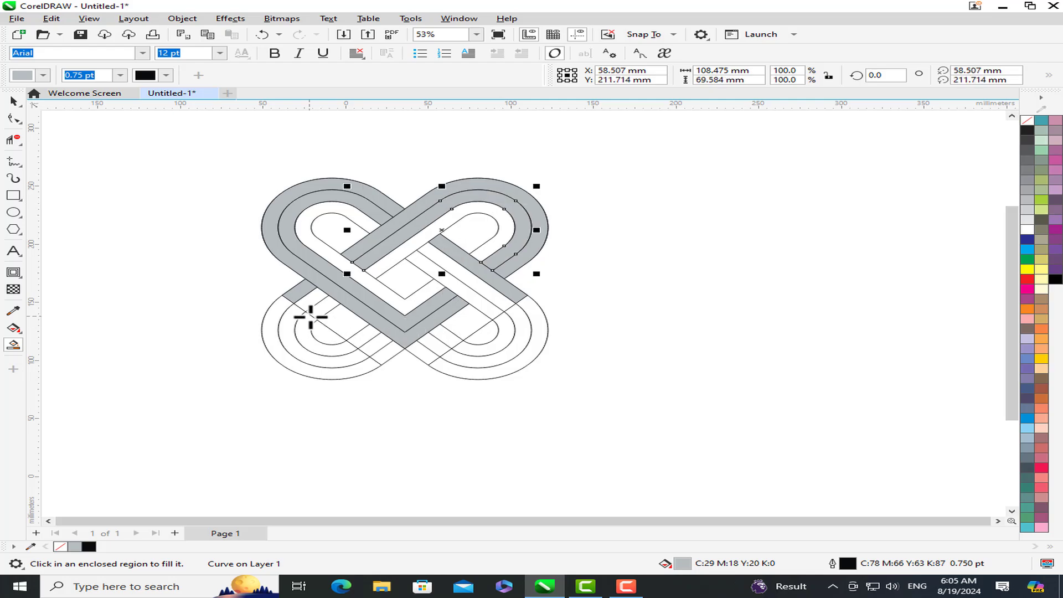
click(309, 300)
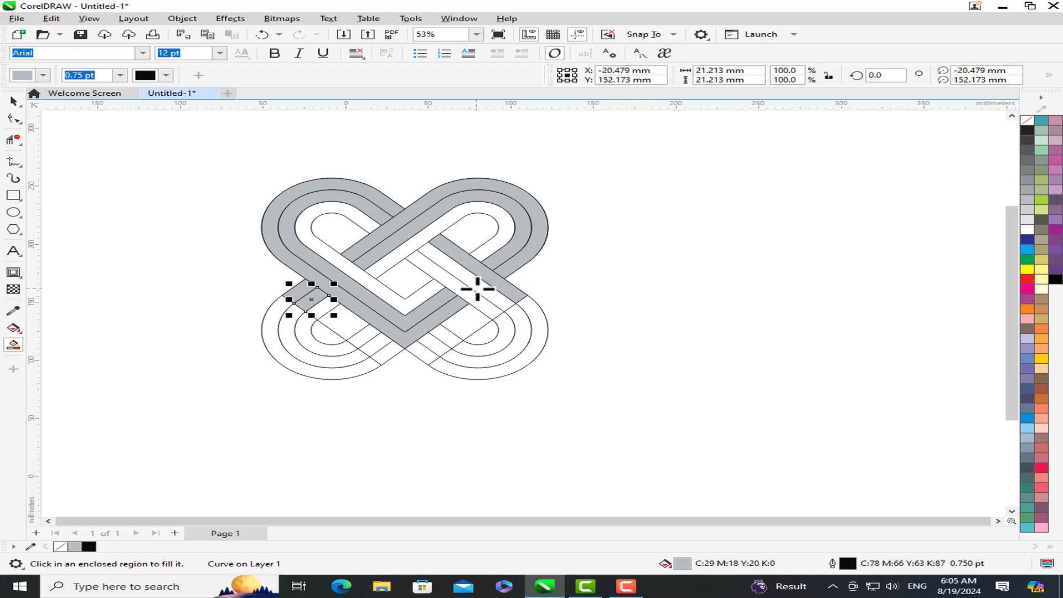
click(467, 209)
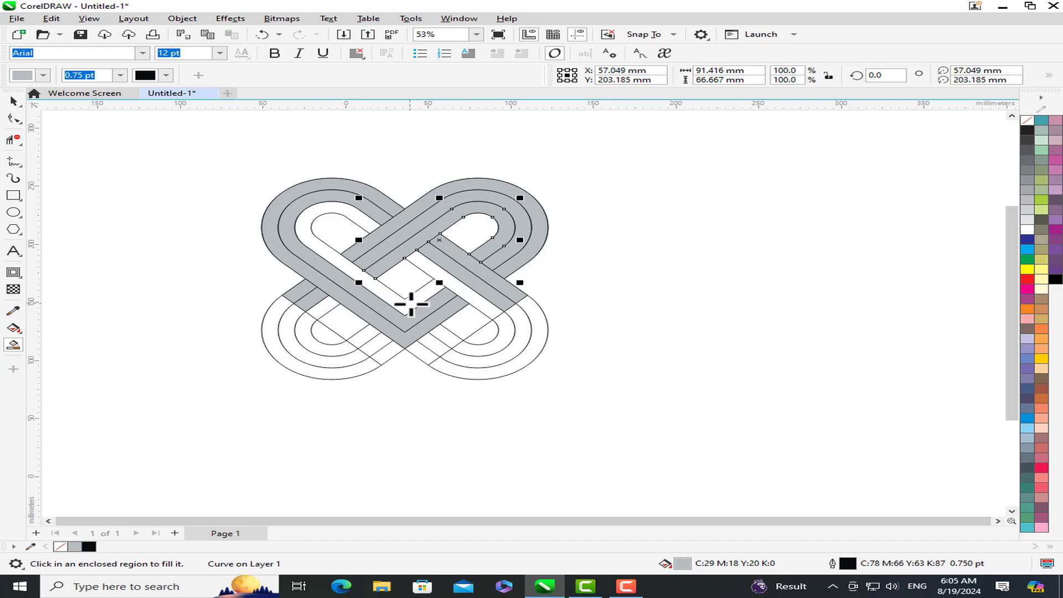
click(410, 304)
click(481, 266)
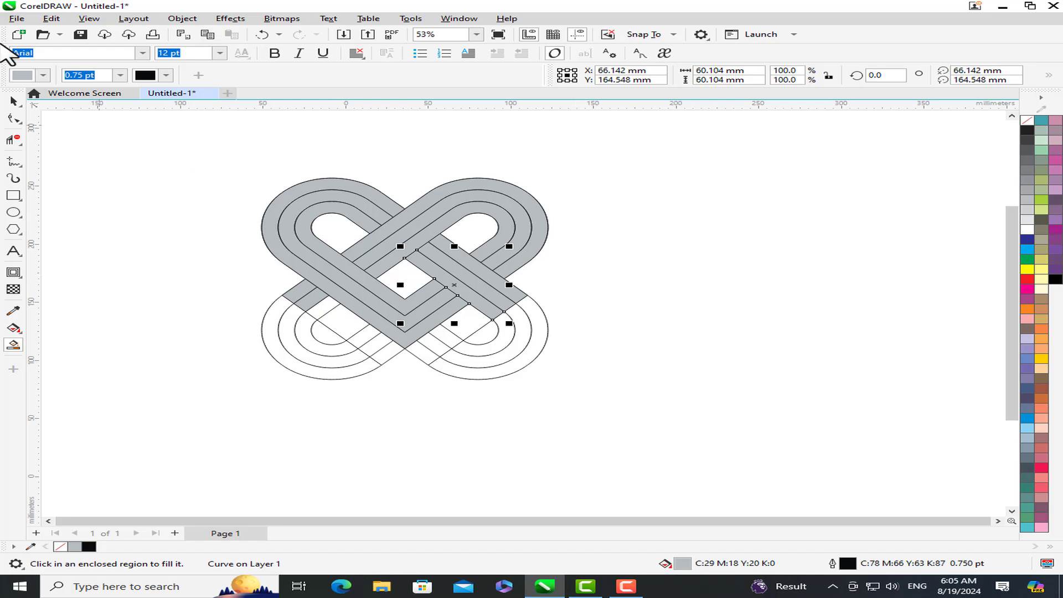
click(13, 102)
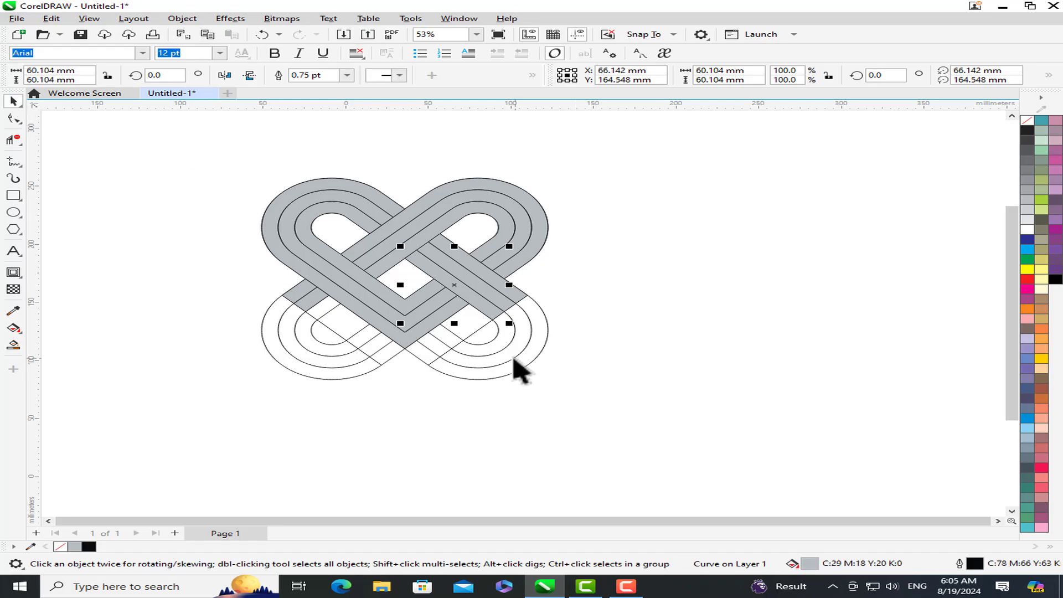
click(517, 360)
key(Delete)
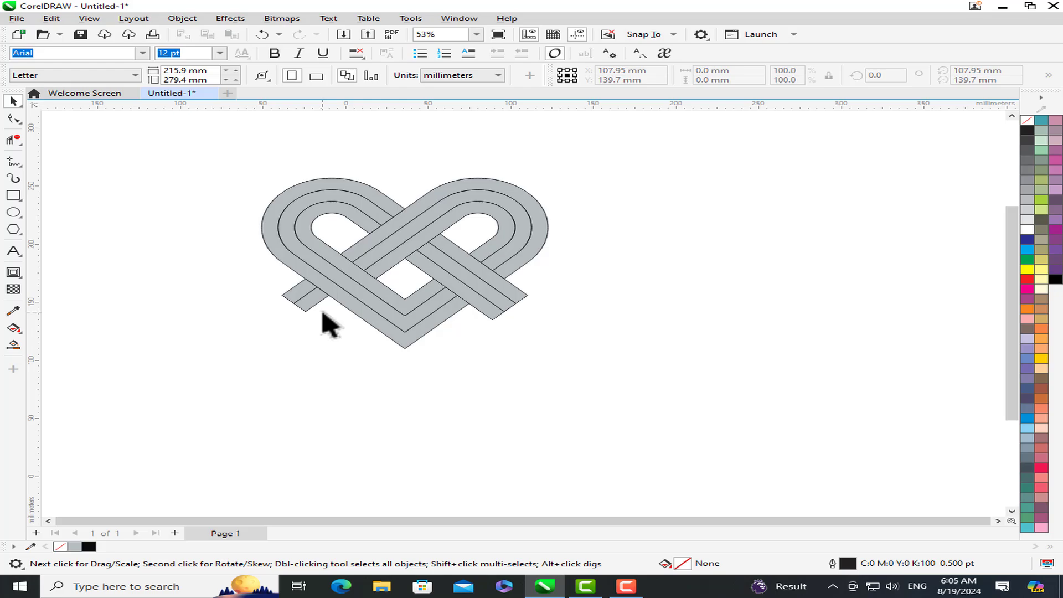
key(ctrl+z)
Step: Smart-fill the missed inner strip of the lower-left band end and delete the original unfilled outline curve
click(14, 344)
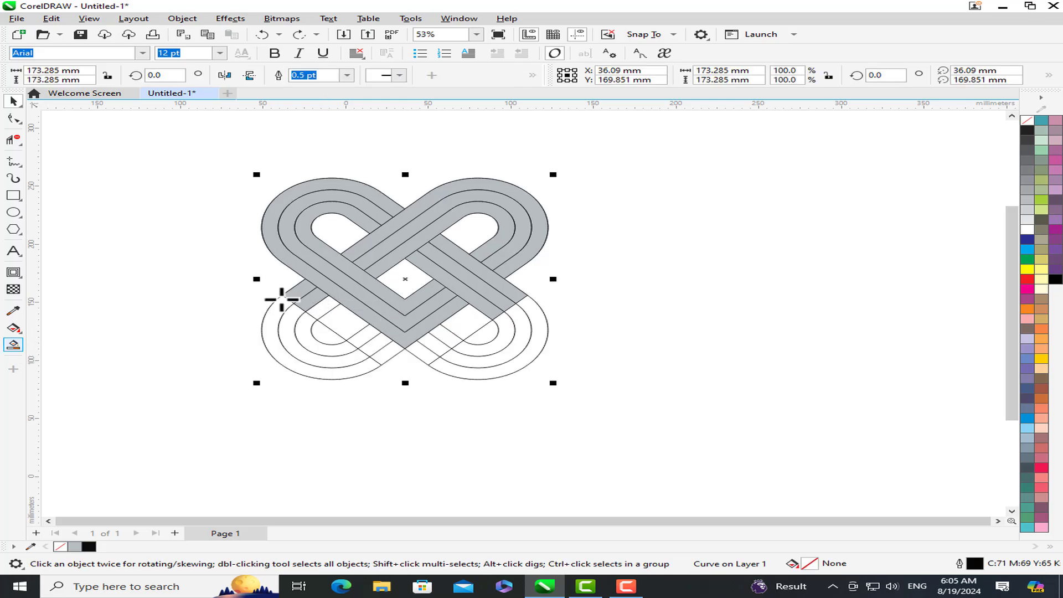
click(322, 305)
click(14, 101)
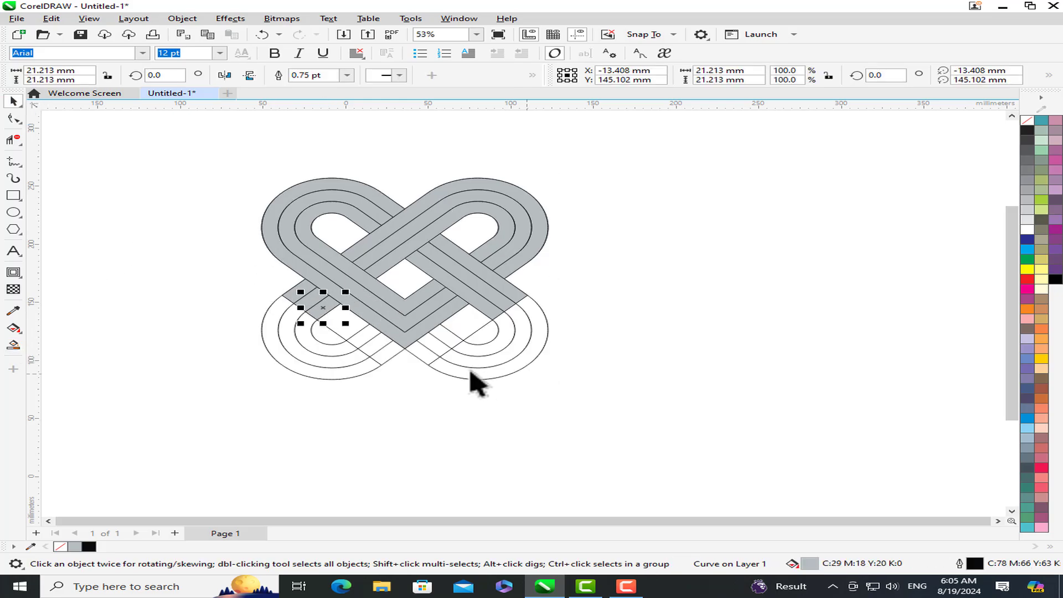
click(529, 346)
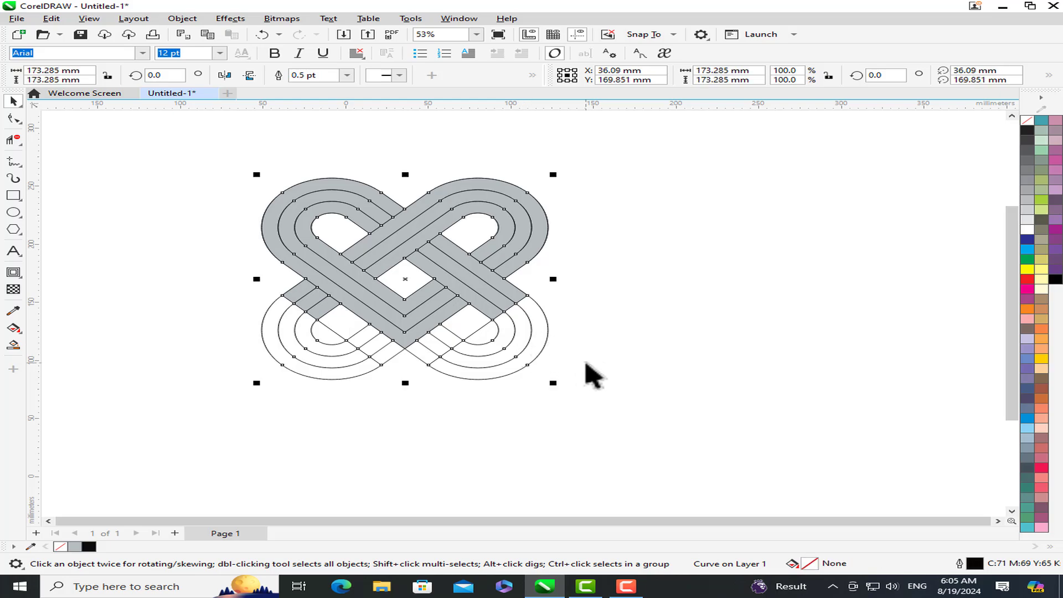
key(Delete)
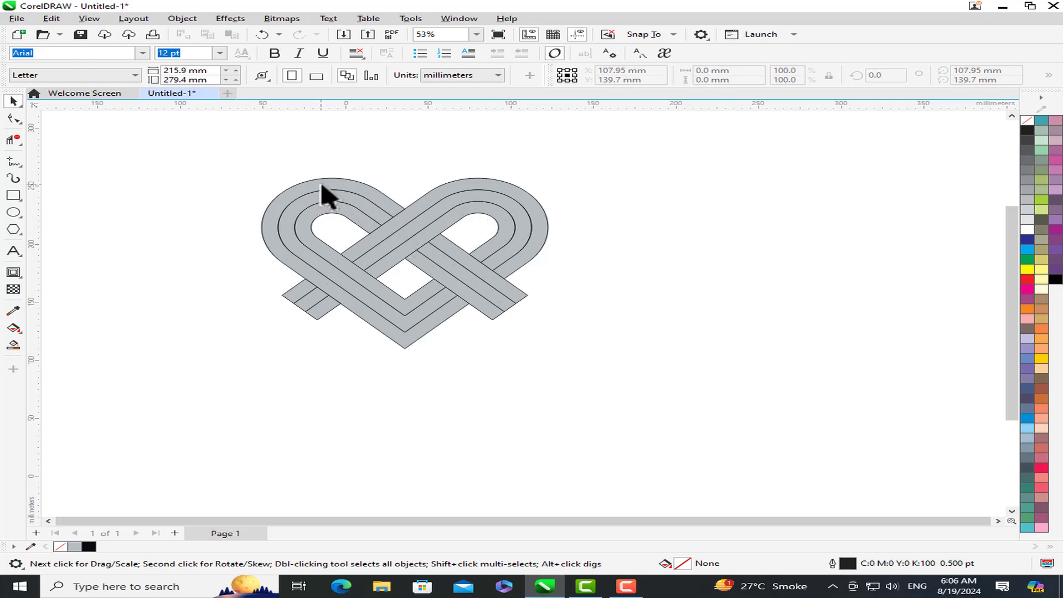
Step: Fill the four outermost band segments together with Green (C100 M0 Y100 K0)
click(350, 185)
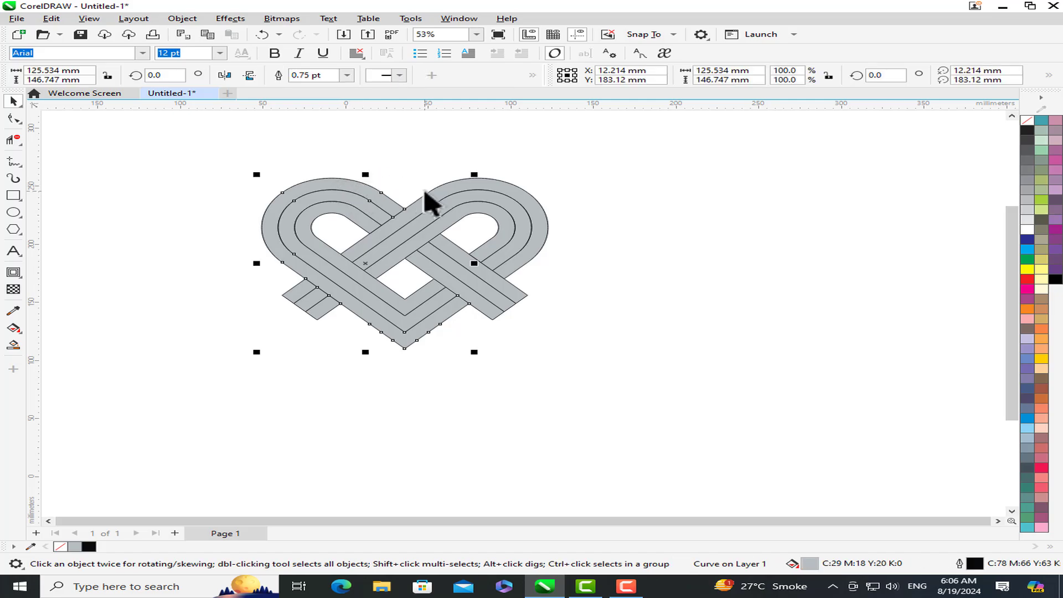
shift+click(428, 195)
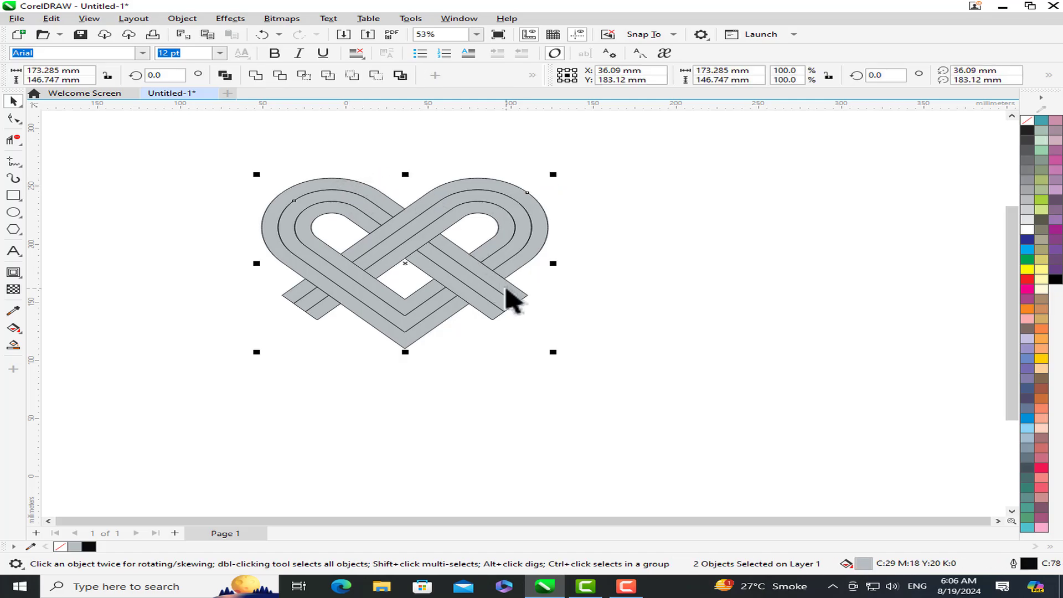
shift+click(513, 292)
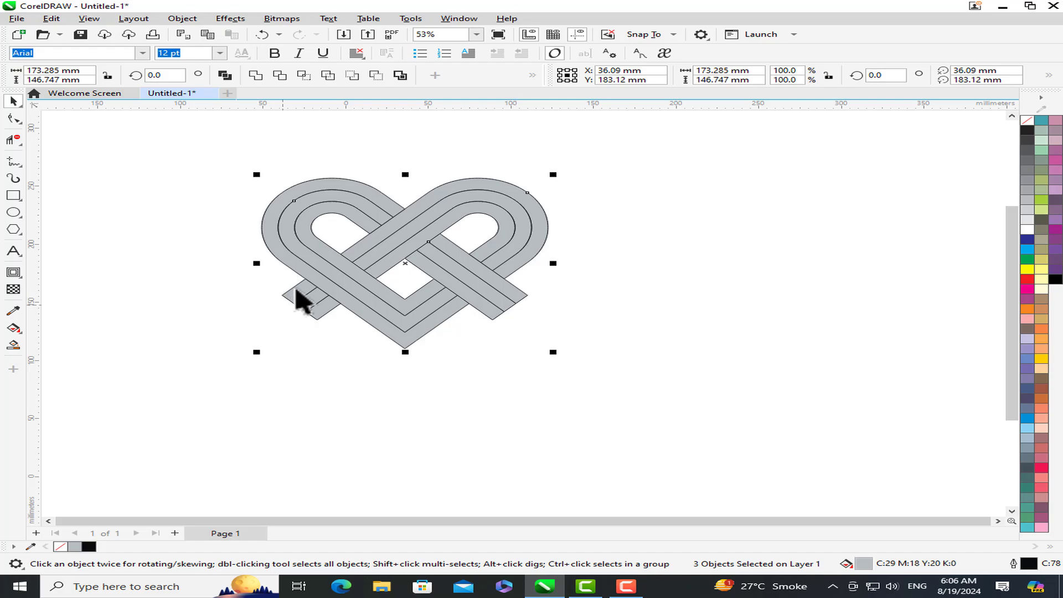
shift+click(299, 299)
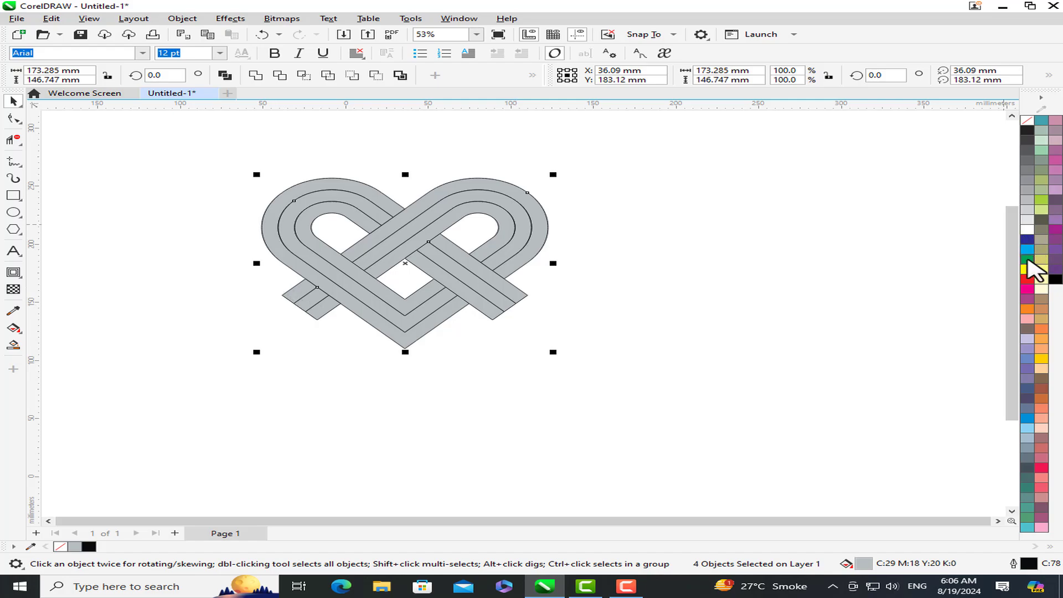
click(1027, 260)
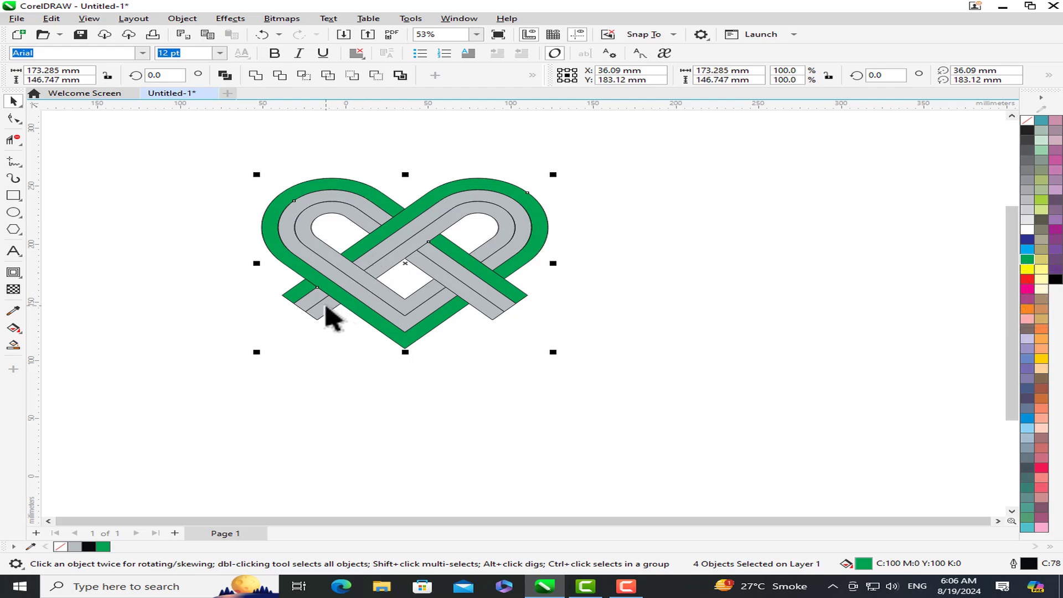
Step: Fill all the innermost band segments, including both lower ends, with the same Green (C100 M0 Y100 K0)
click(498, 216)
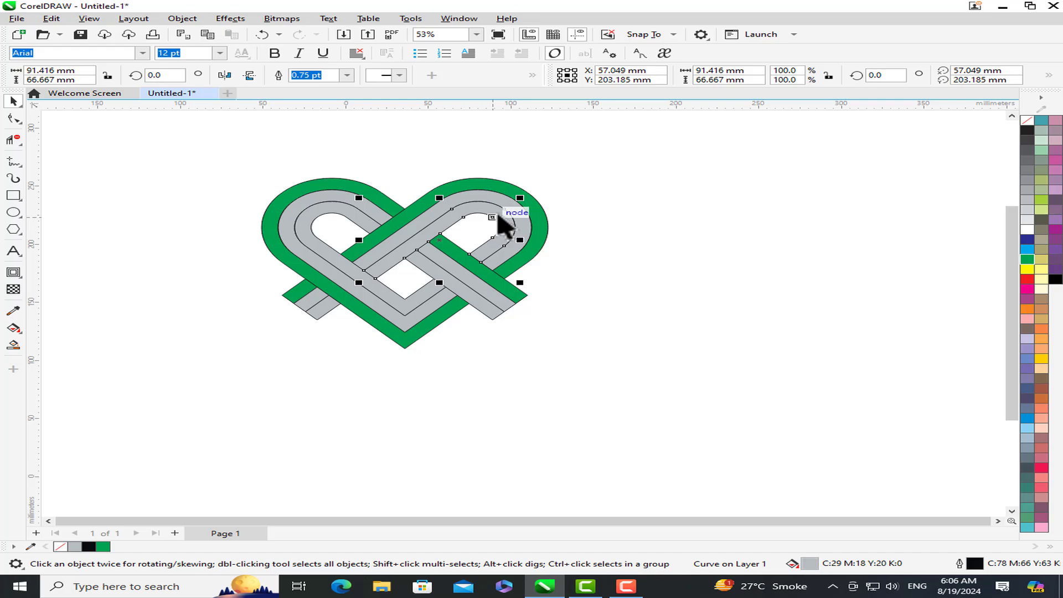
shift+click(321, 310)
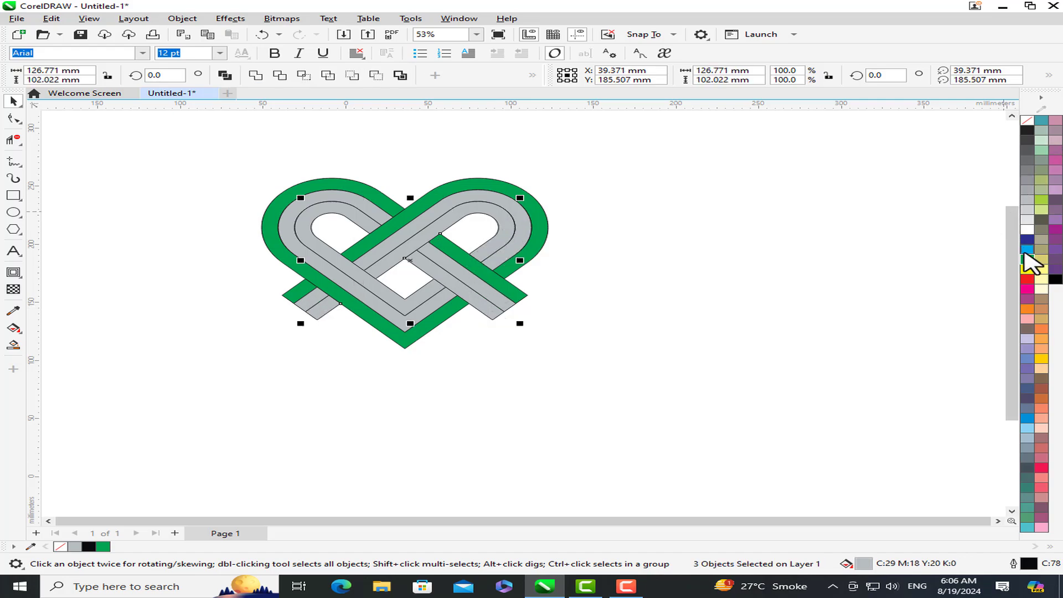
click(1027, 259)
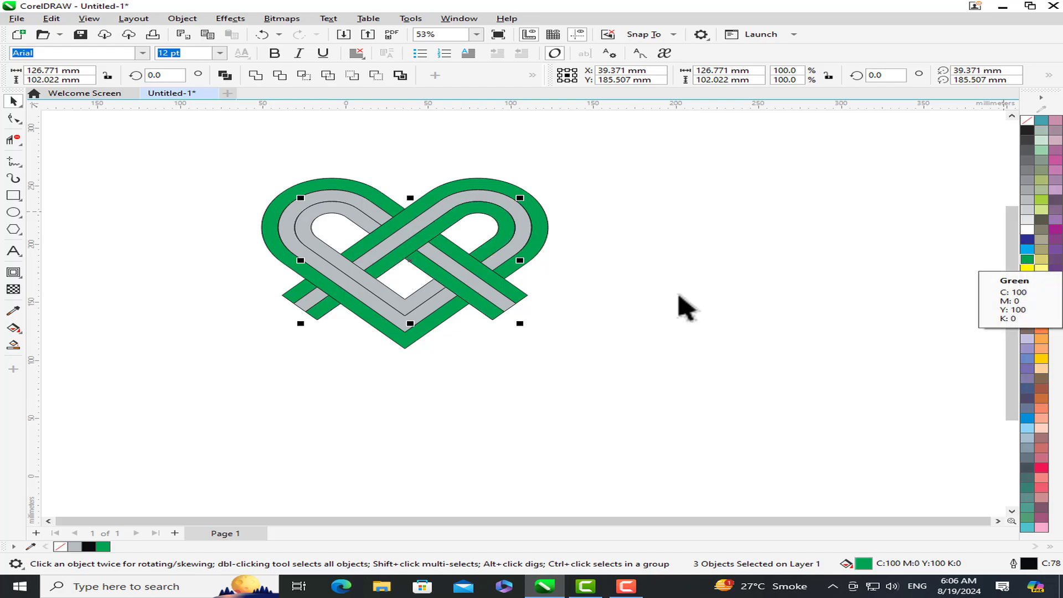
click(400, 303)
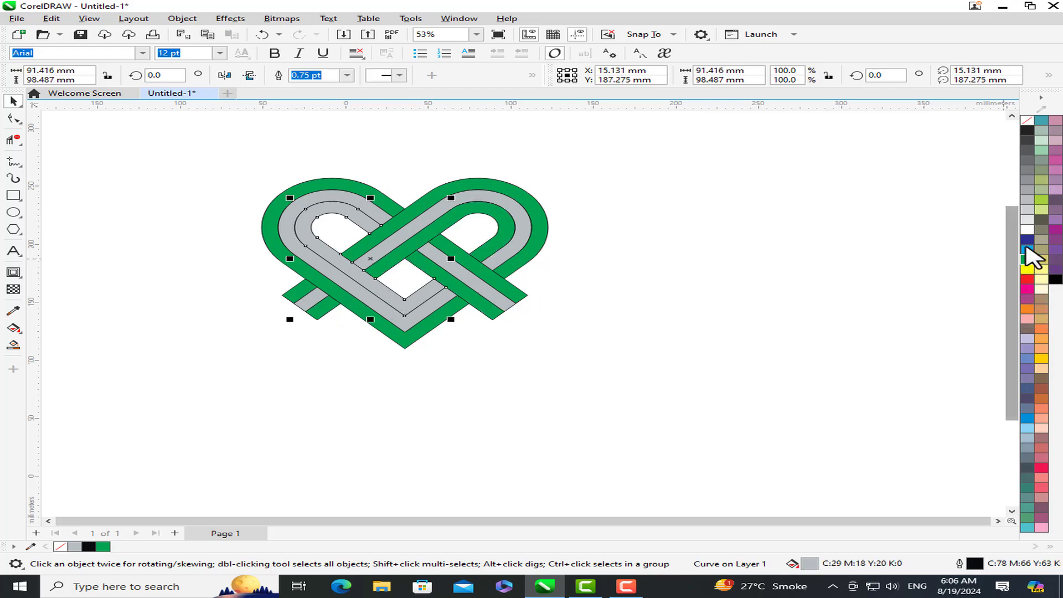
click(1027, 259)
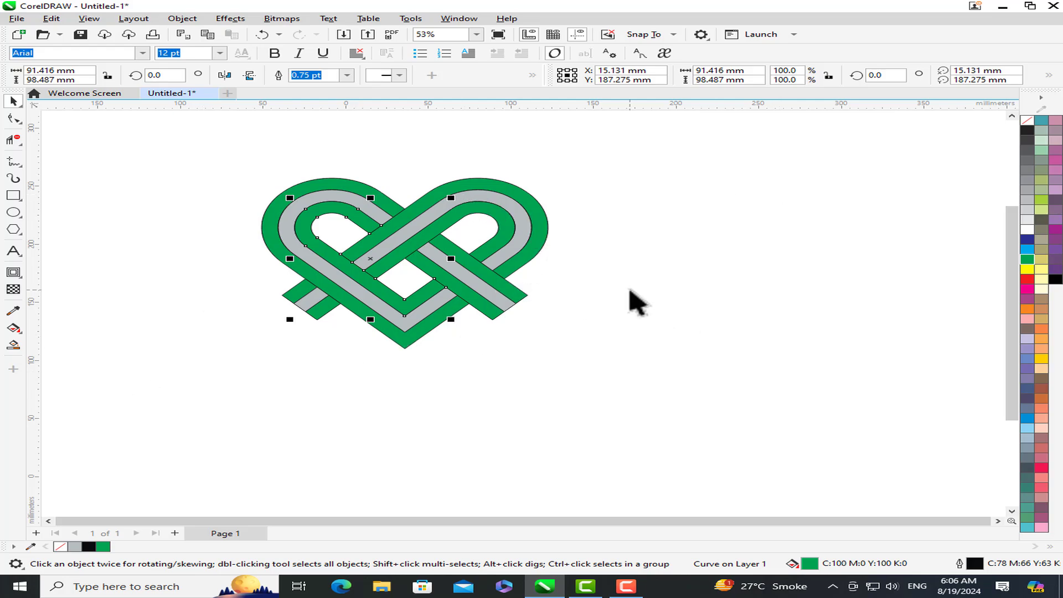
Step: Fill the four grey middle band segments with white
click(506, 303)
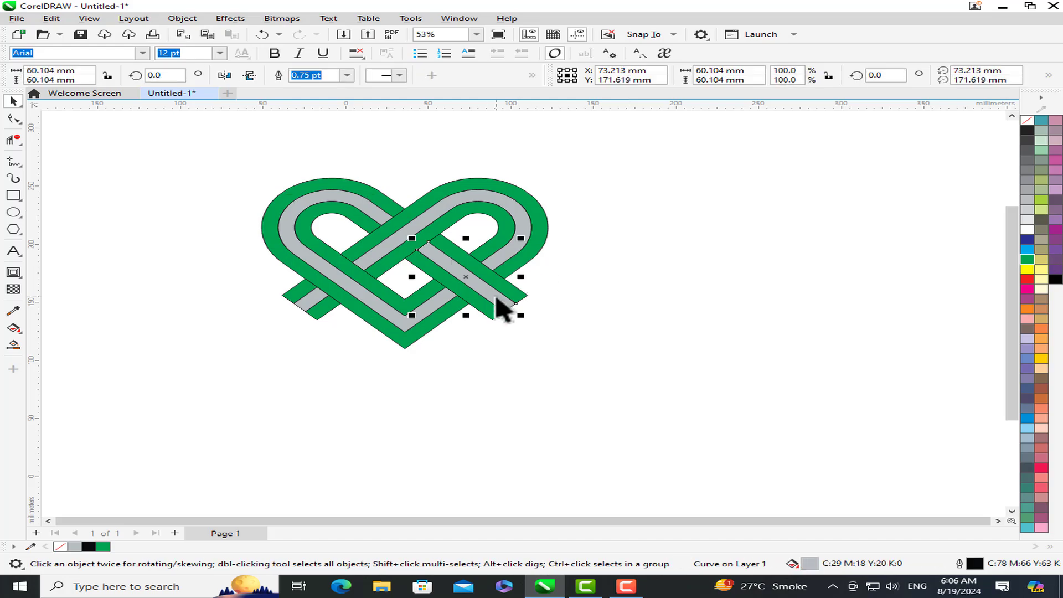
shift+click(510, 214)
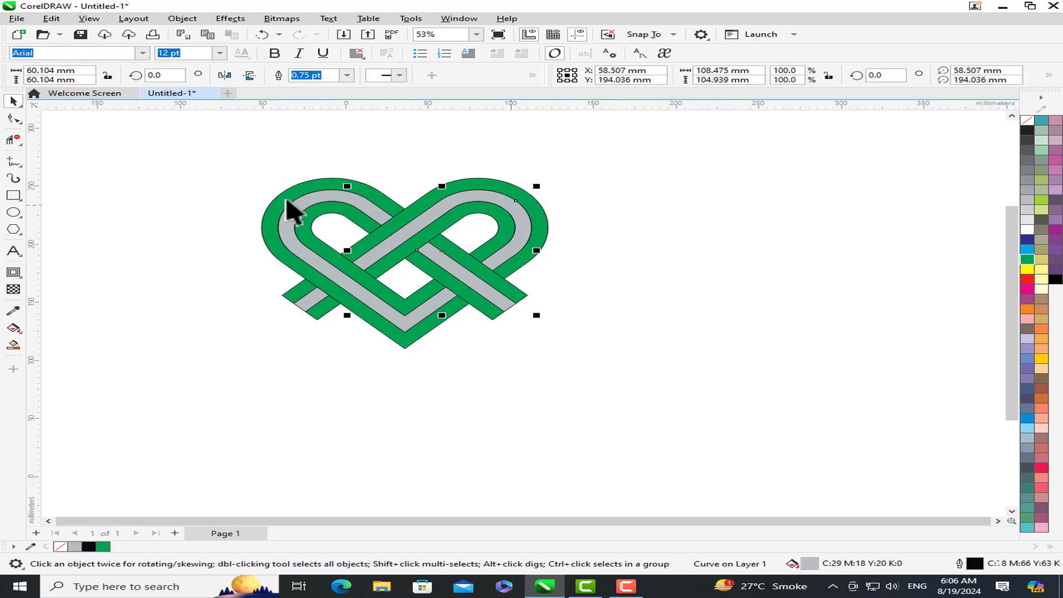
shift+click(302, 214)
shift+click(315, 300)
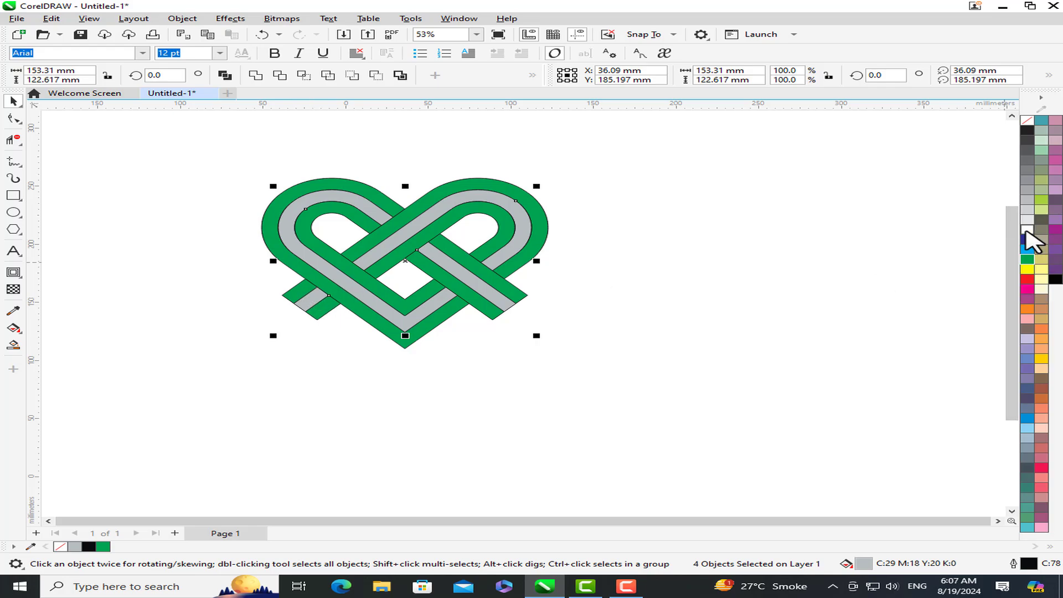
click(1028, 229)
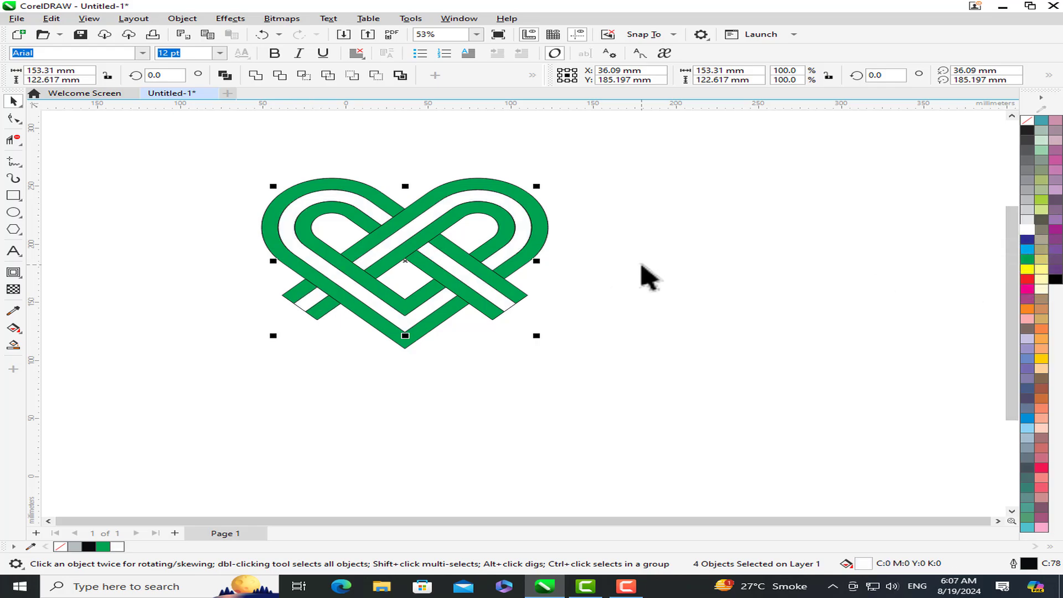
click(648, 277)
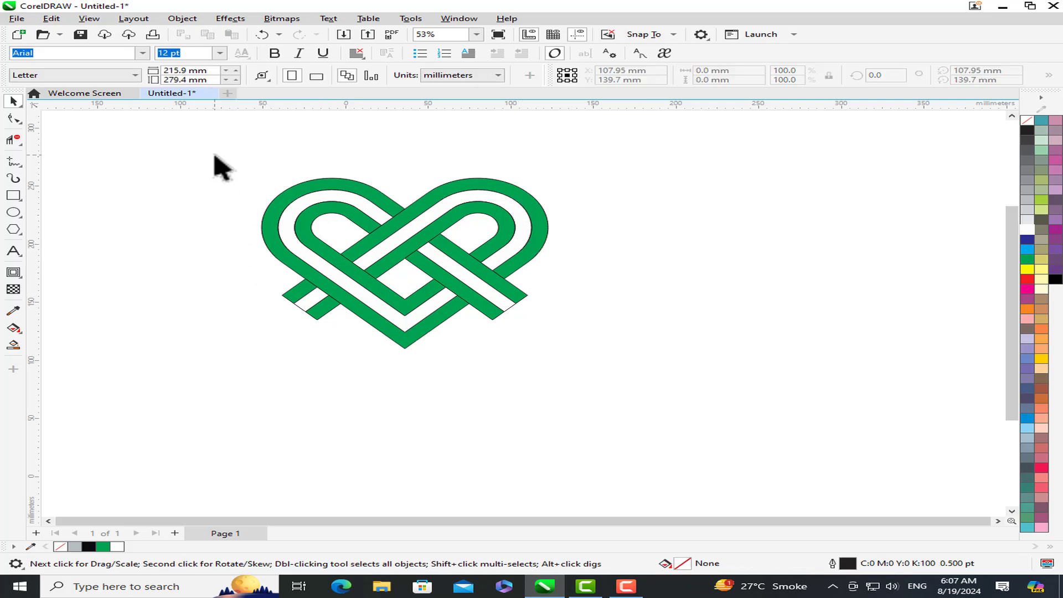
Step: Remove the outline from all the band segments of the heart
drag(217, 136, 602, 403)
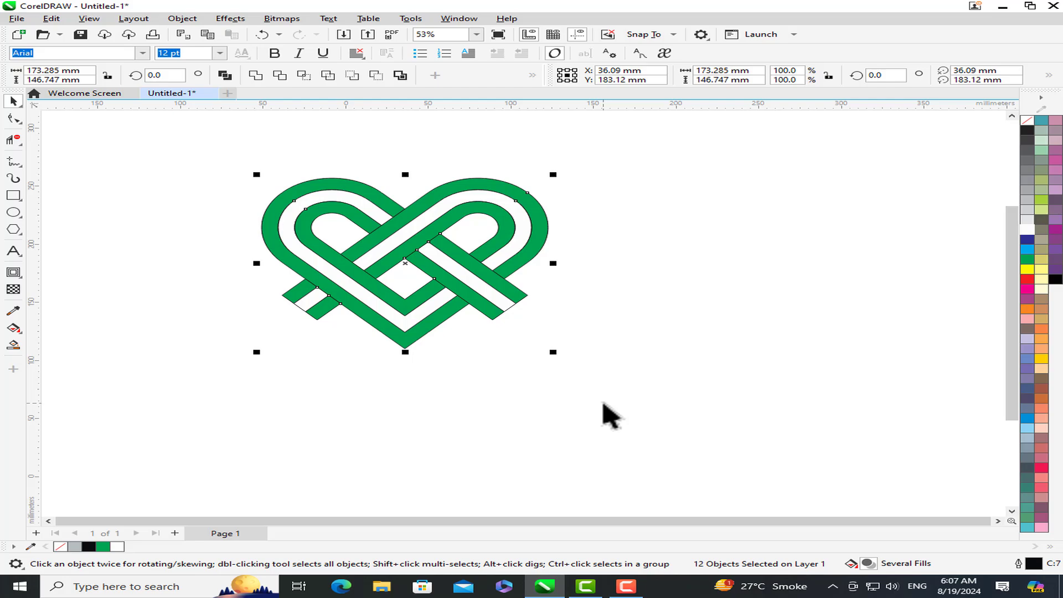
right_click(1027, 120)
scroll(658, 520, right, 2)
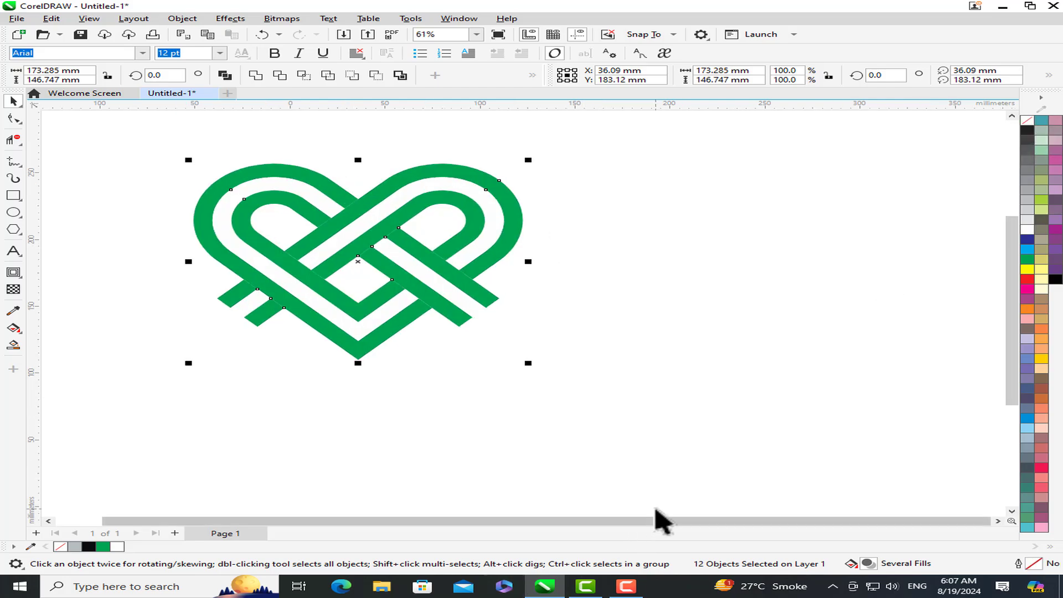
scroll(636, 529, up, 1)
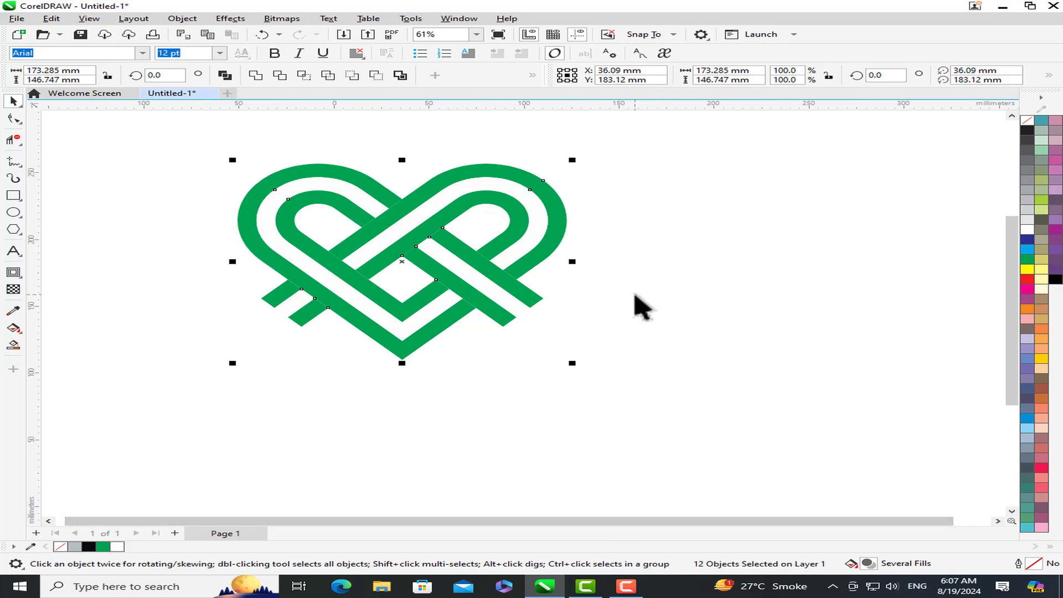
click(635, 295)
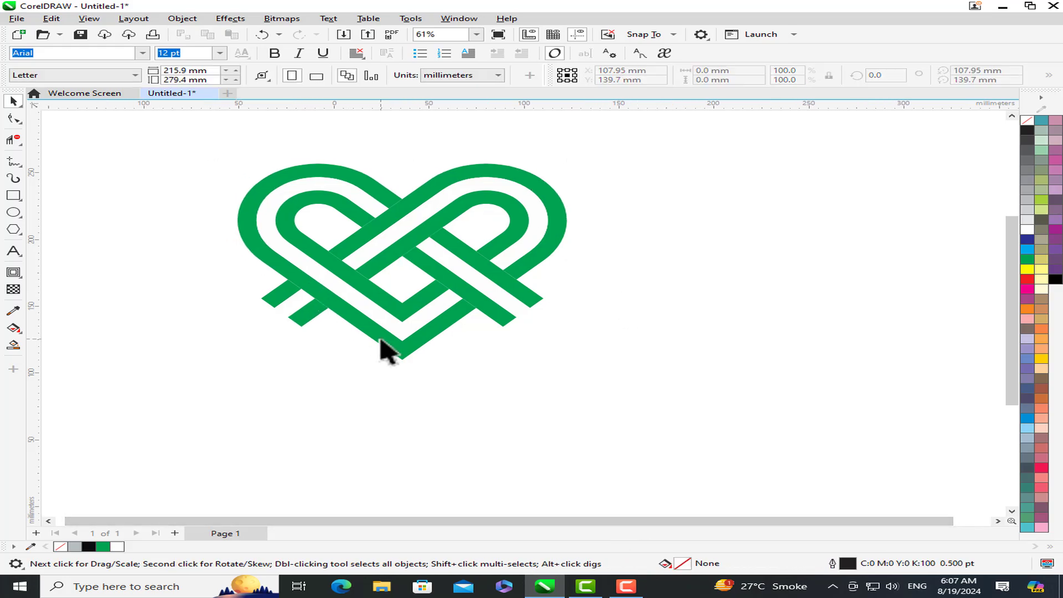
Step: Fill in-place copies of the lower-left band end's three segments with black (K100) and fade them outward from the crossing with a fountain transparency
click(286, 295)
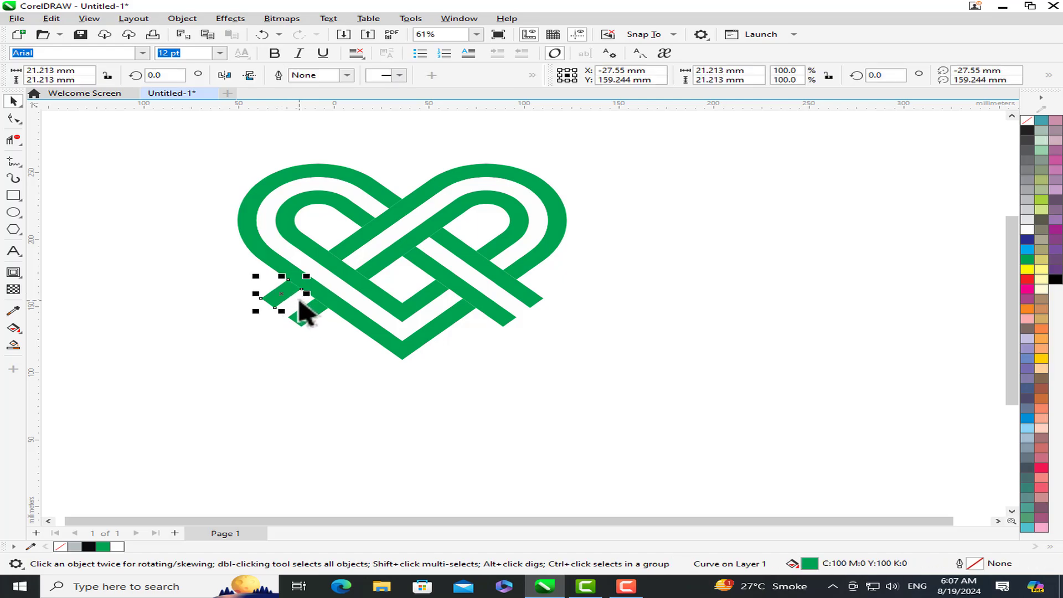
shift+click(303, 321)
shift+click(306, 326)
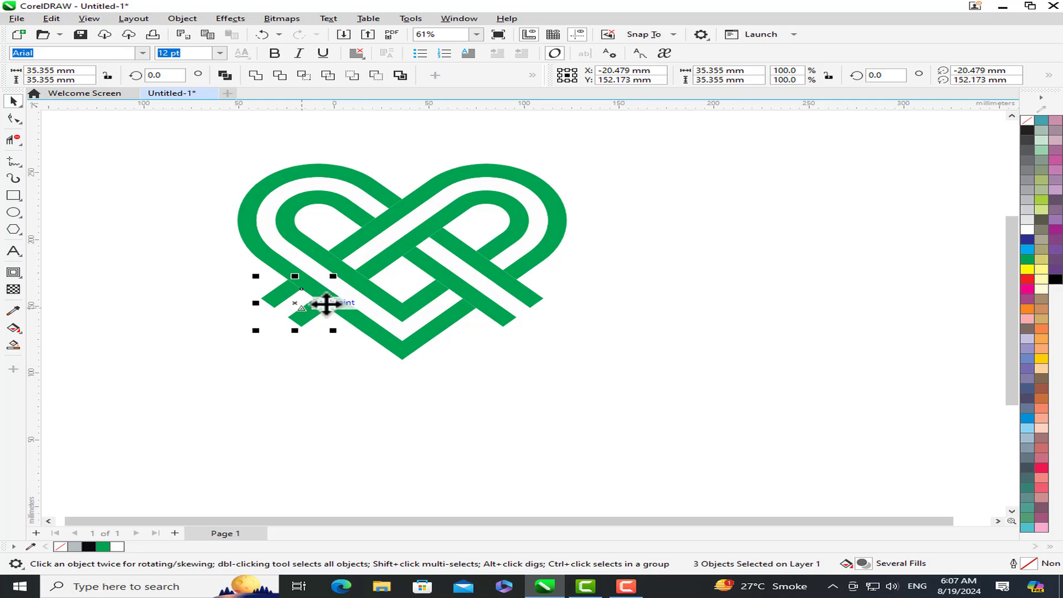
click(1027, 131)
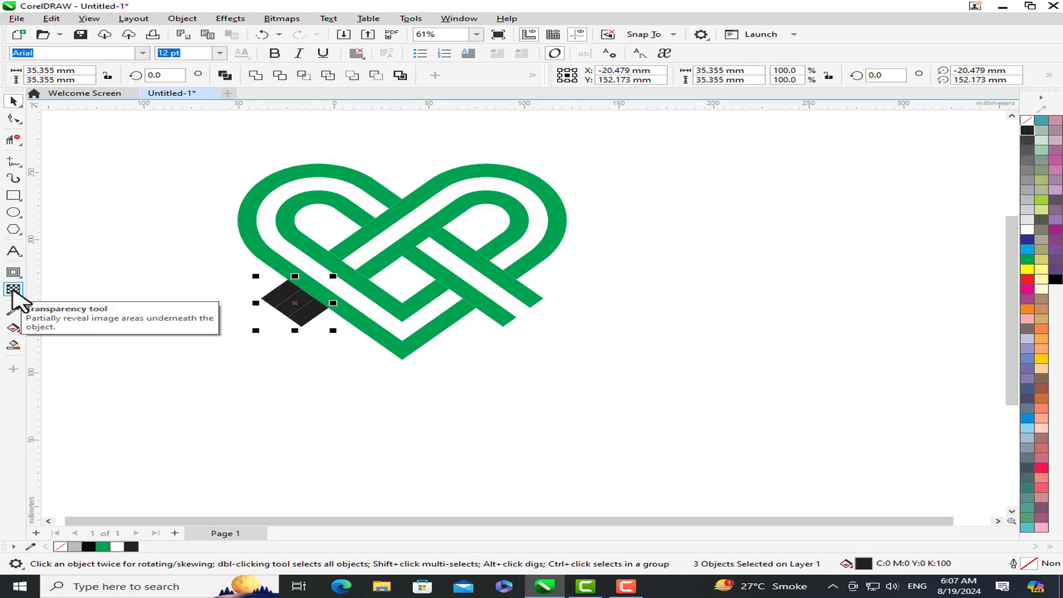
click(13, 289)
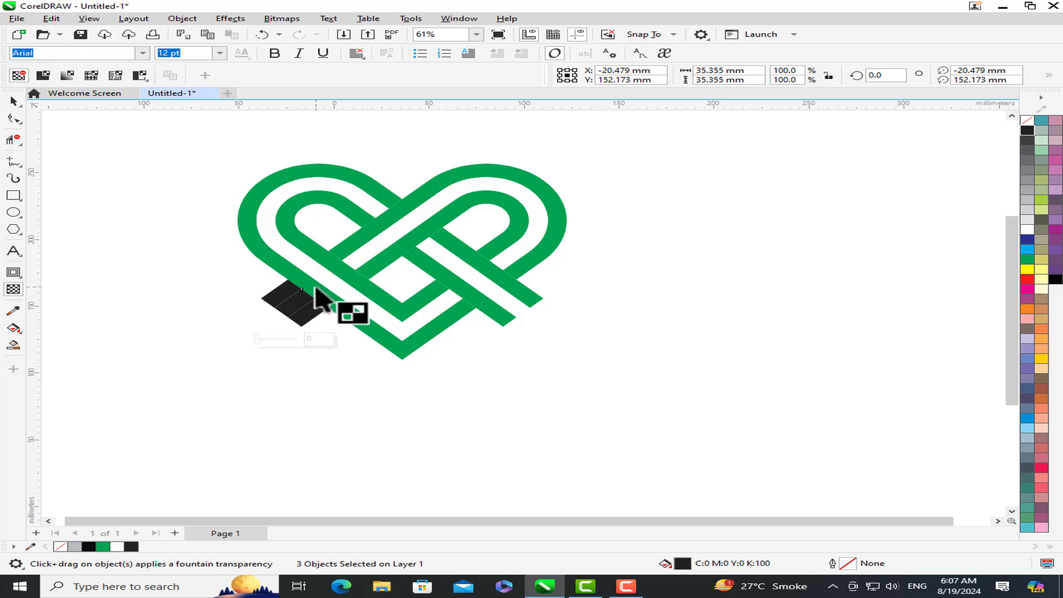
drag(313, 286, 289, 310)
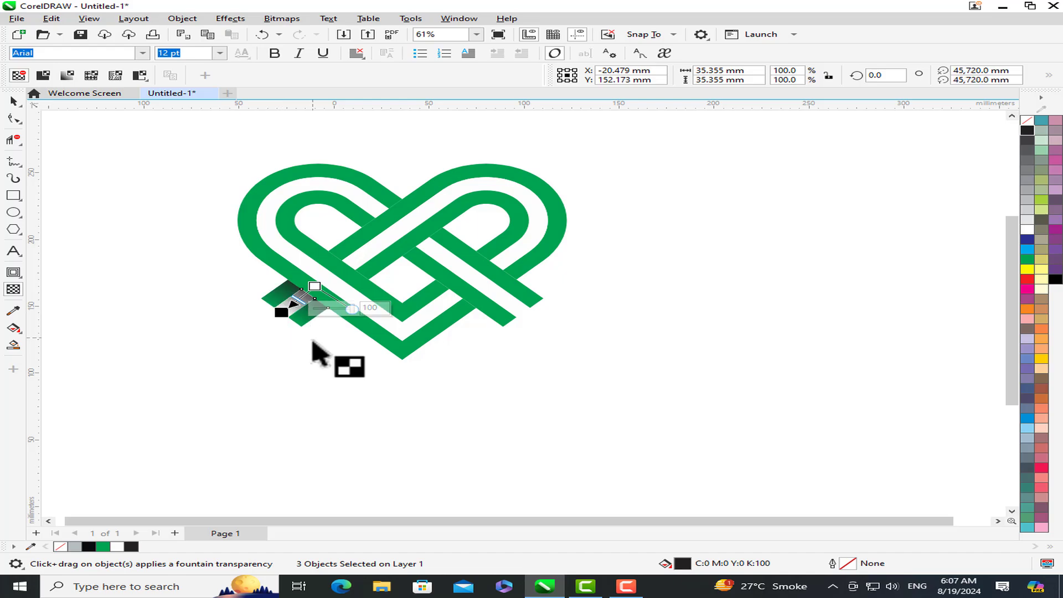
key(space)
click(327, 360)
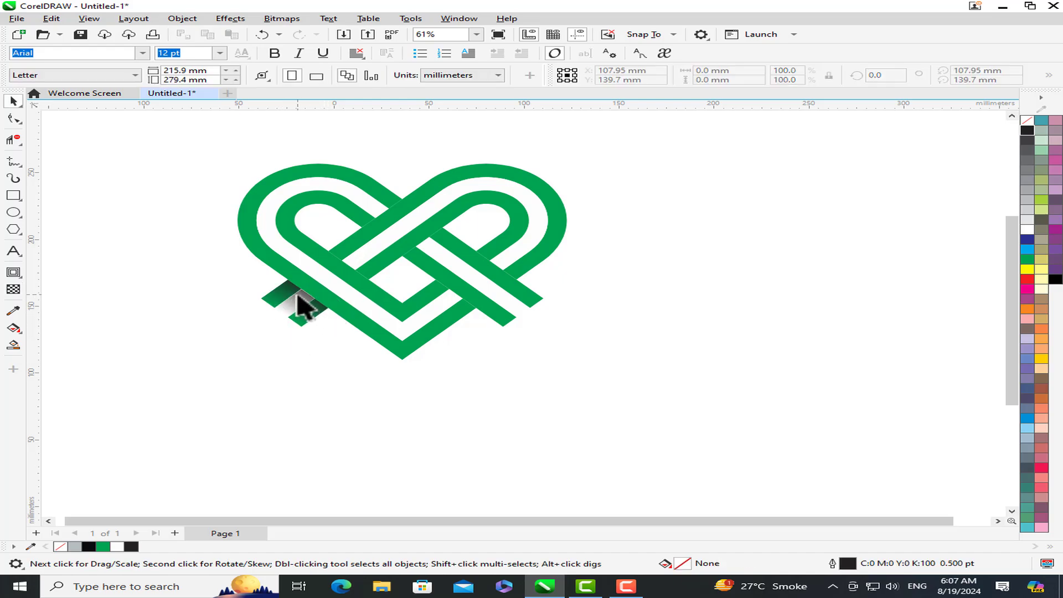
Step: Group the three black gradient pieces as one shadow and place a copy at the lower-right crossing, level with the original
click(299, 303)
shift+click(318, 313)
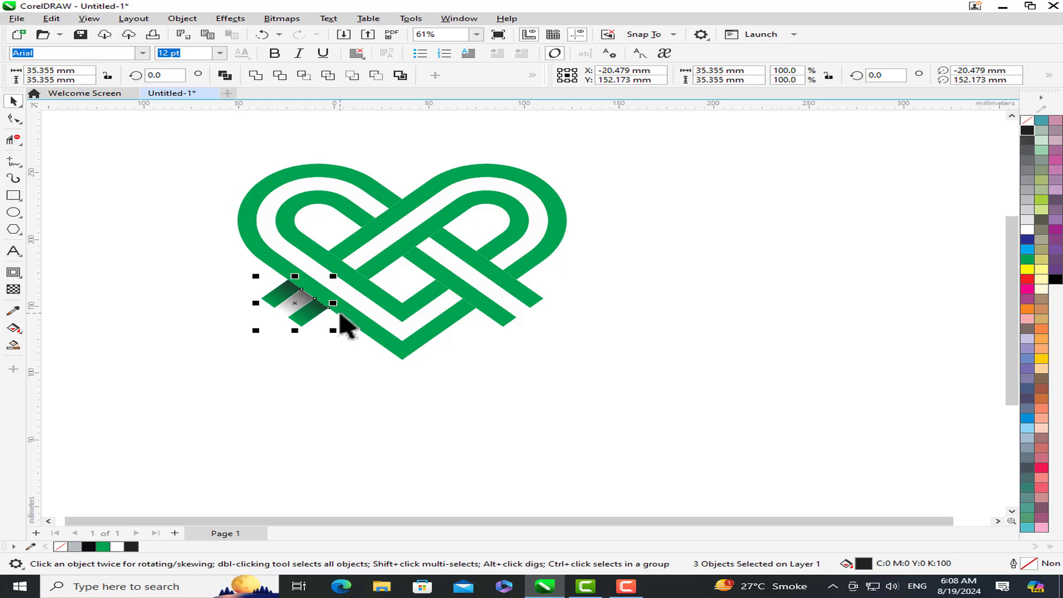
key(ctrl+g)
drag(314, 296, 388, 354)
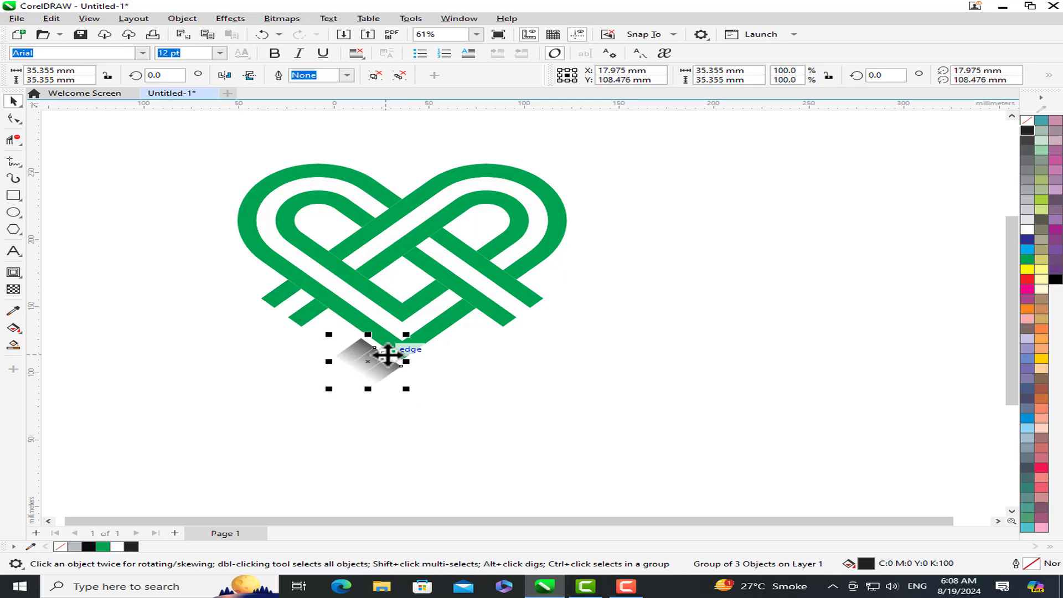
key(ctrl+z)
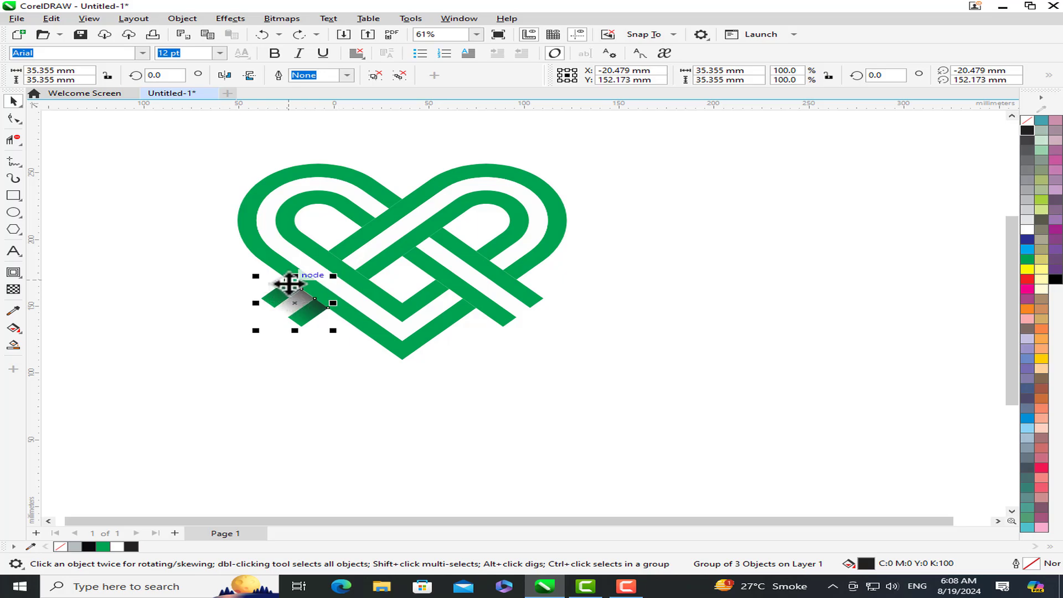
drag(280, 296, 437, 282)
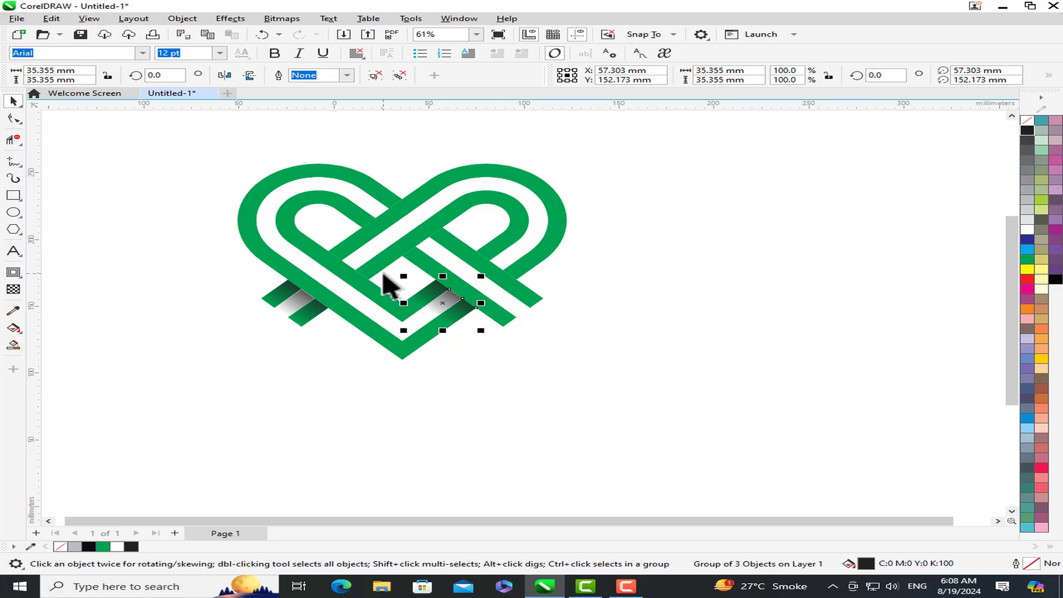
Step: Place two more shadow copies, at the central crossing and at the right lobe's lower crossing, mirroring them to follow the bands
drag(438, 289, 493, 244)
click(226, 75)
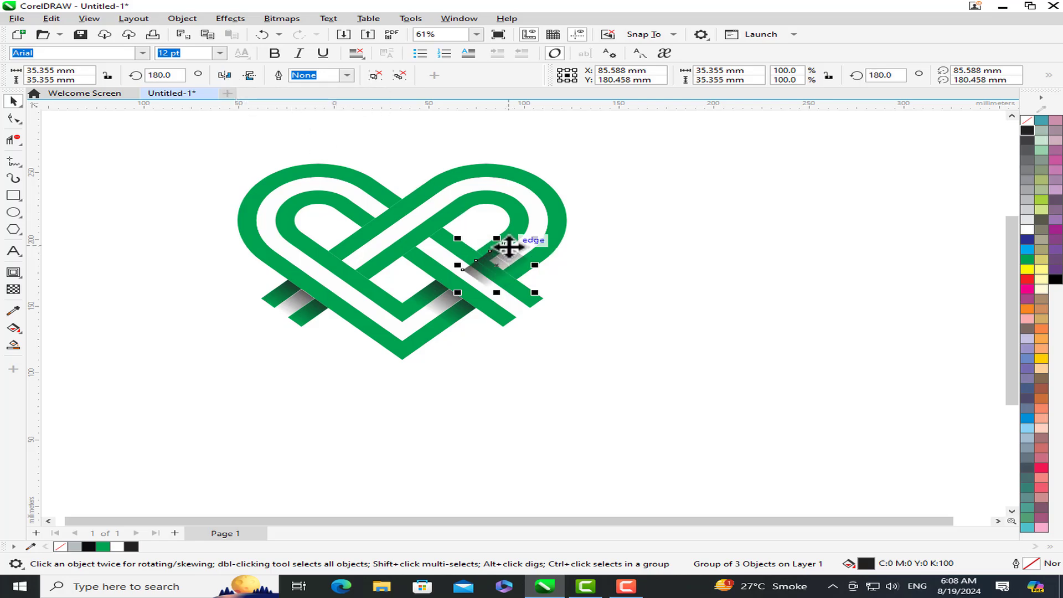
drag(507, 244, 533, 229)
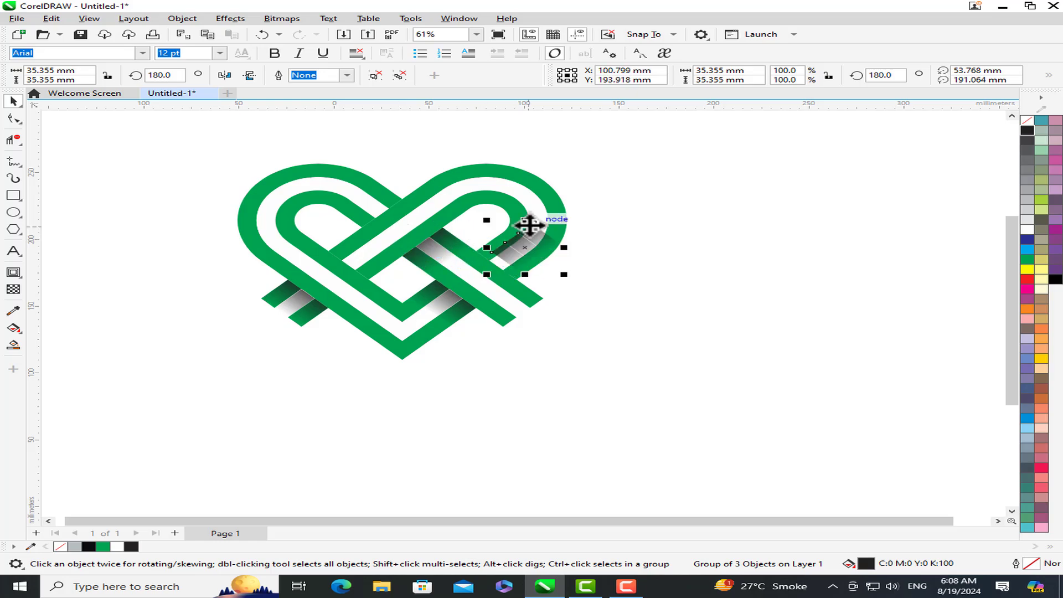
click(250, 77)
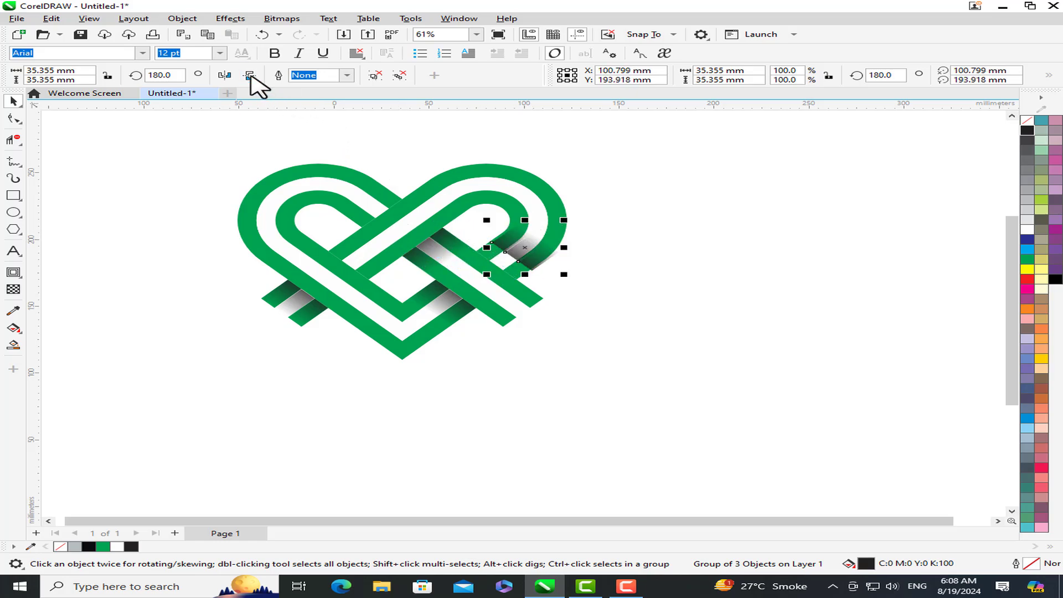
drag(531, 270, 477, 253)
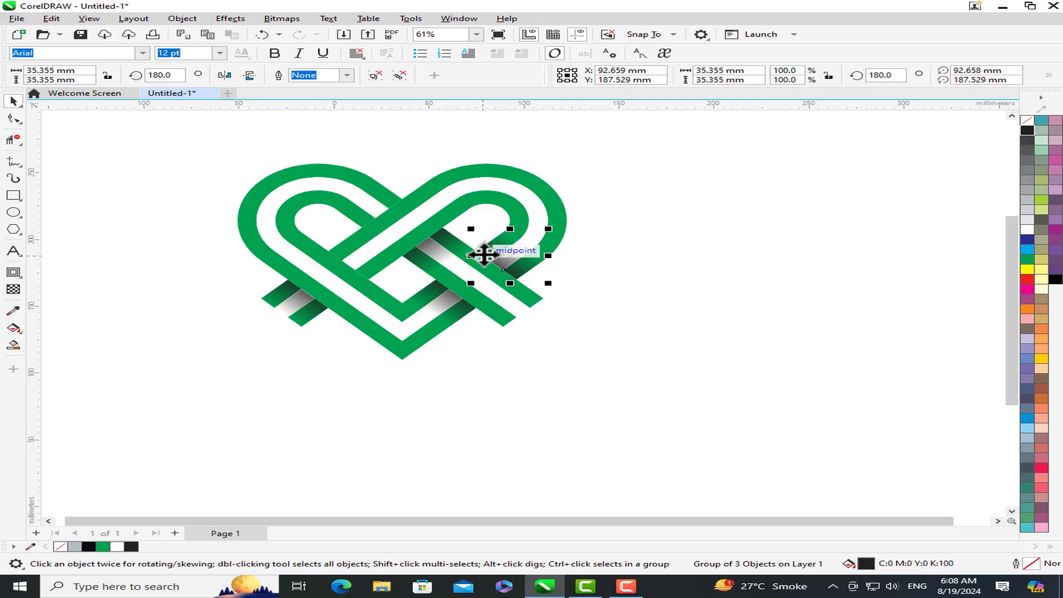
Step: Copy the shadow group to the left lobe's upper crossing beside the heart's notch, mirrored so its dark edge meets the overlapping band
drag(475, 250, 392, 173)
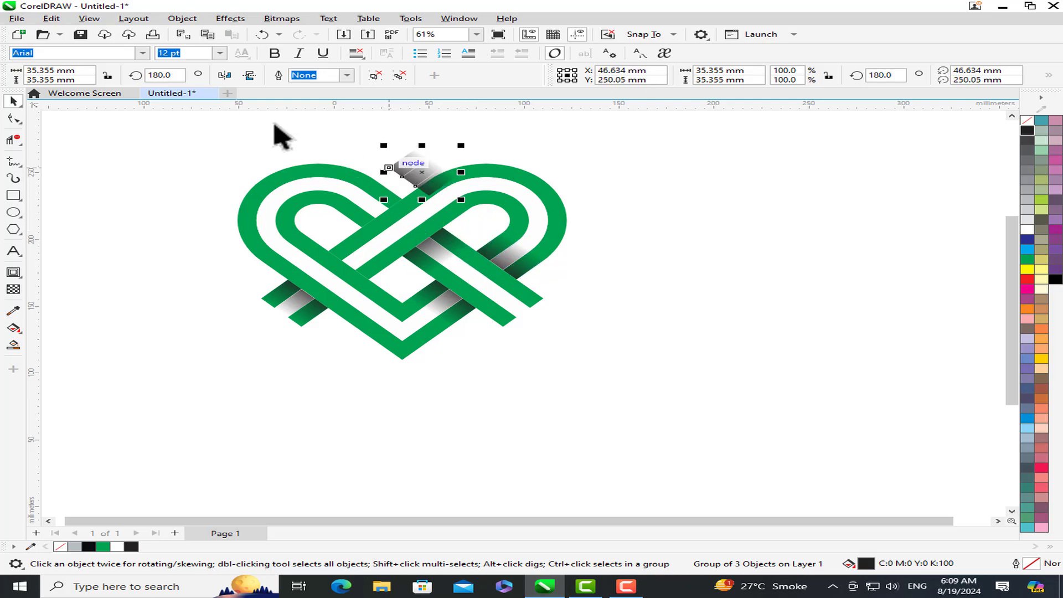
click(247, 76)
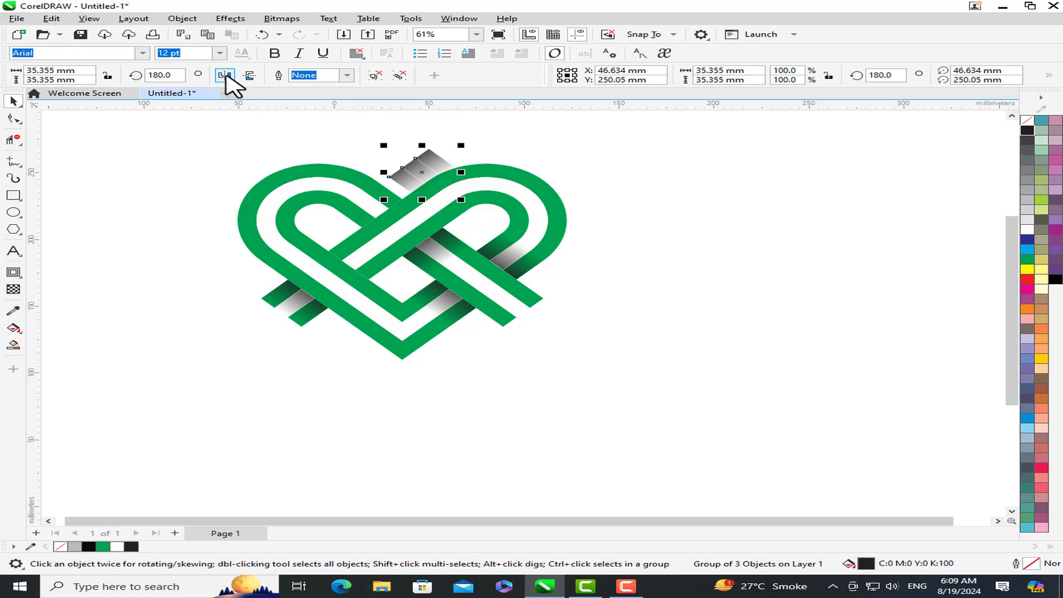
click(224, 75)
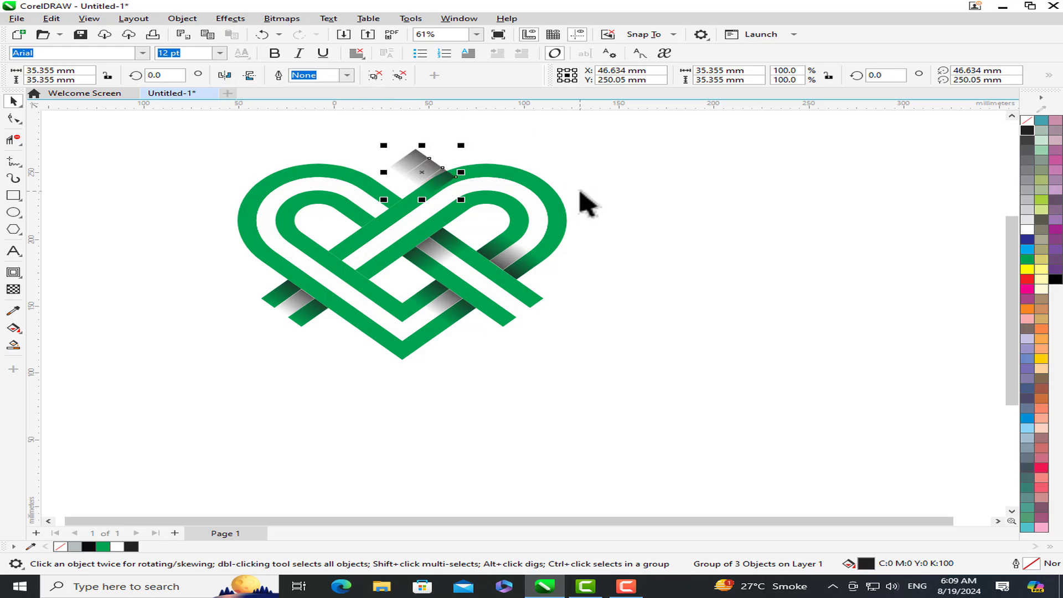
click(249, 76)
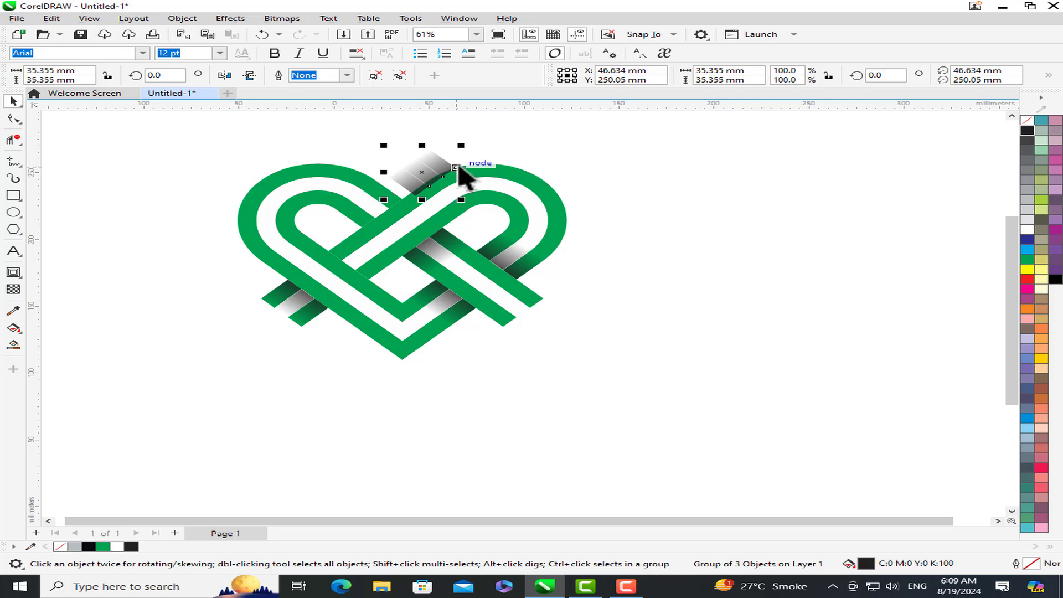
drag(457, 168, 402, 199)
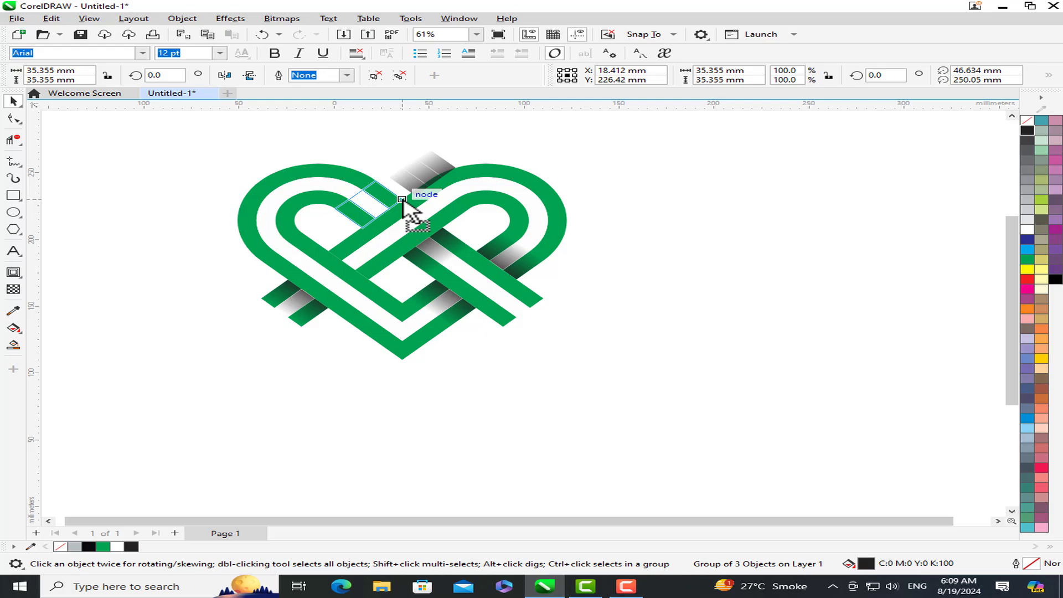
drag(402, 200, 401, 199)
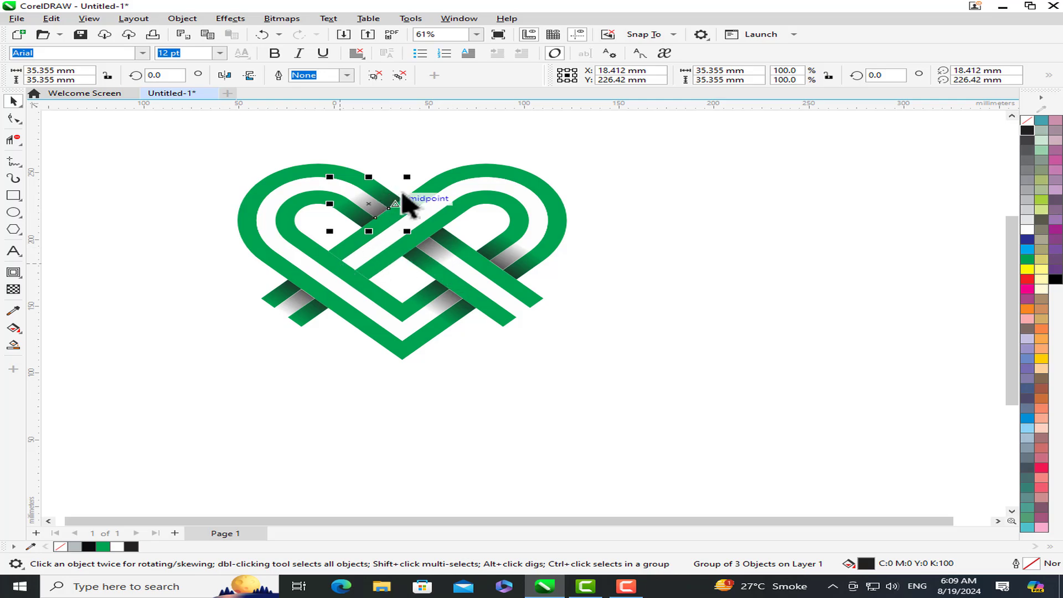
Step: Place a horizontally mirrored copy of the shadow group on the rising diagonal band at the inner left crossing, and deselect it
drag(403, 200, 326, 233)
click(224, 75)
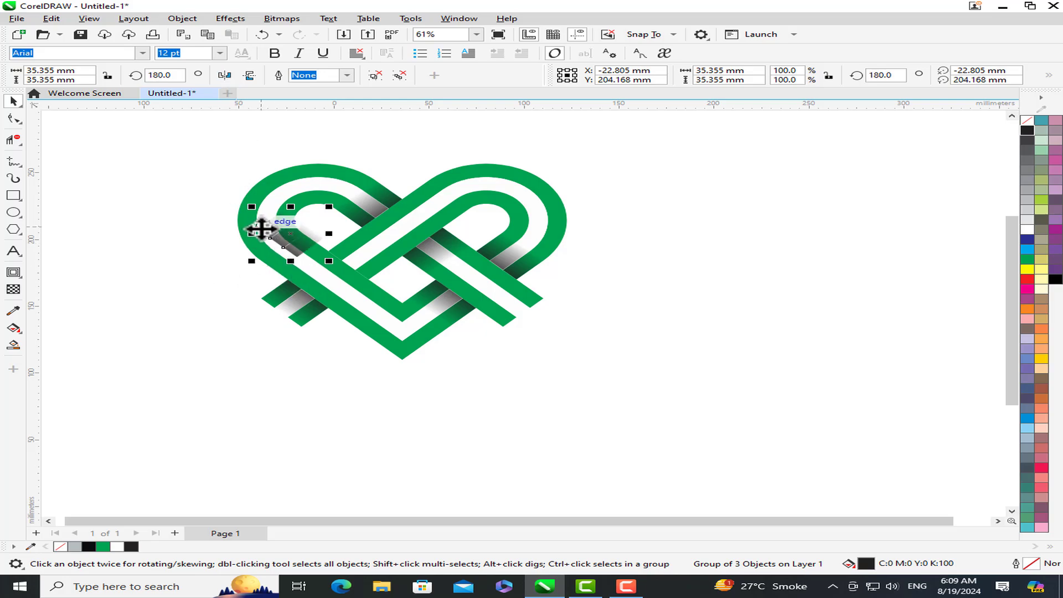
drag(259, 227, 331, 253)
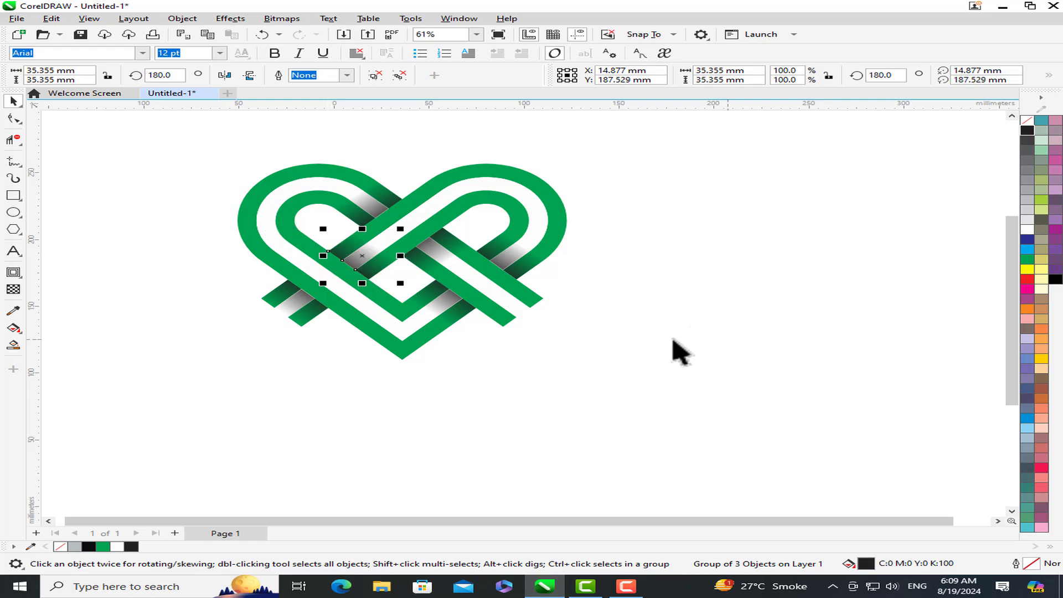
click(629, 349)
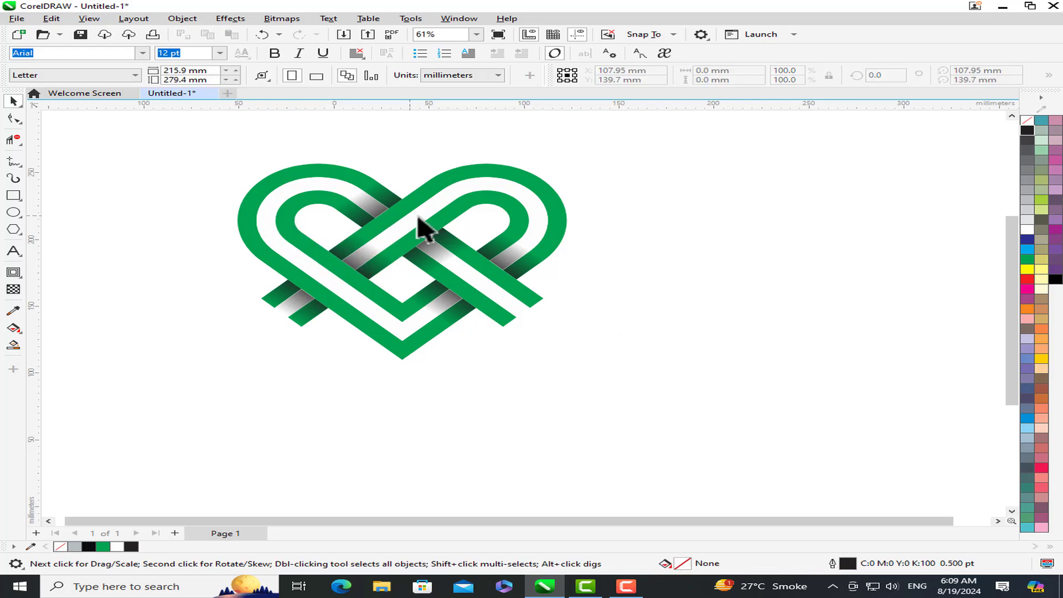